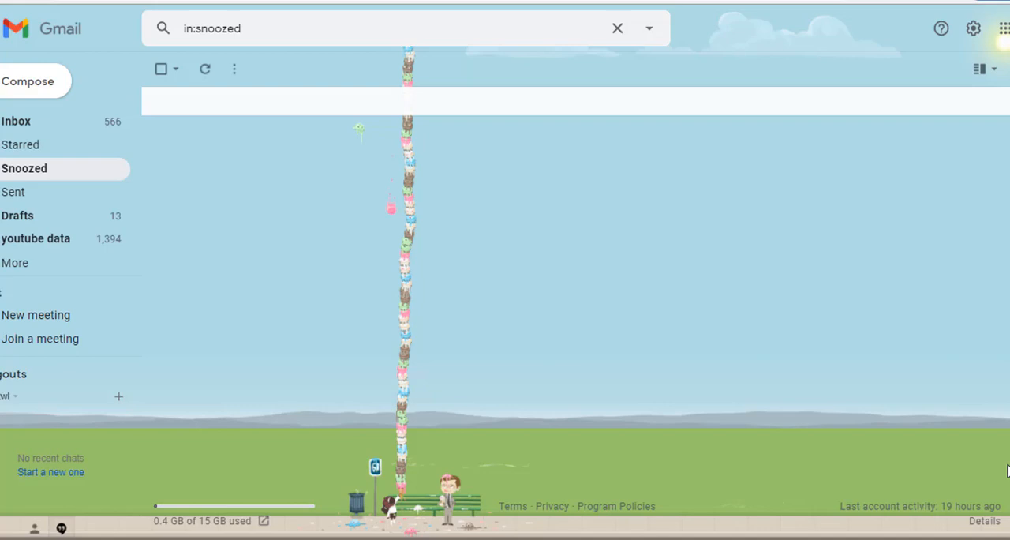
Step: Open the full settings and review the Vacation responder description in the General section
{"action": "left_click", "coordinate": [40, 91]}
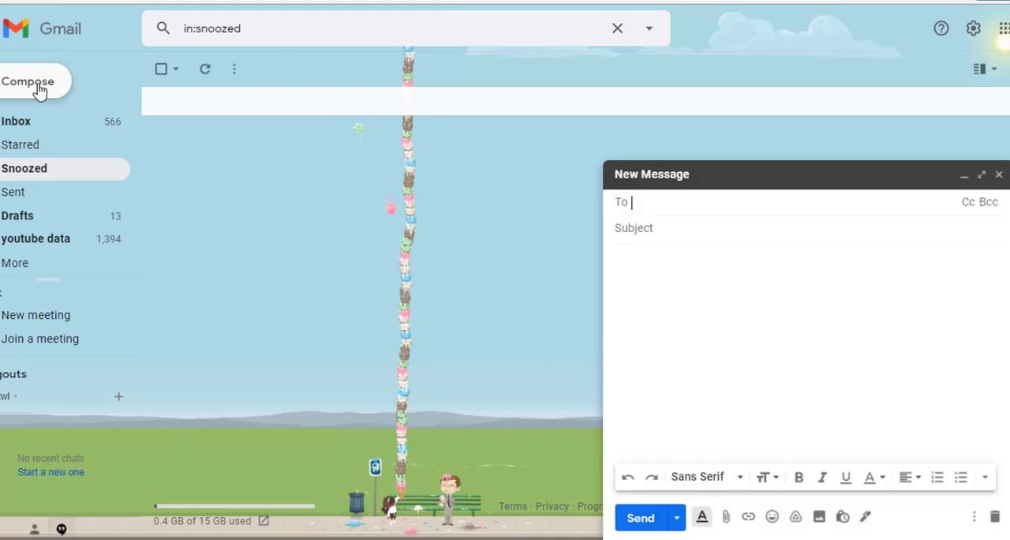
{"action": "left_click", "coordinate": [999, 175]}
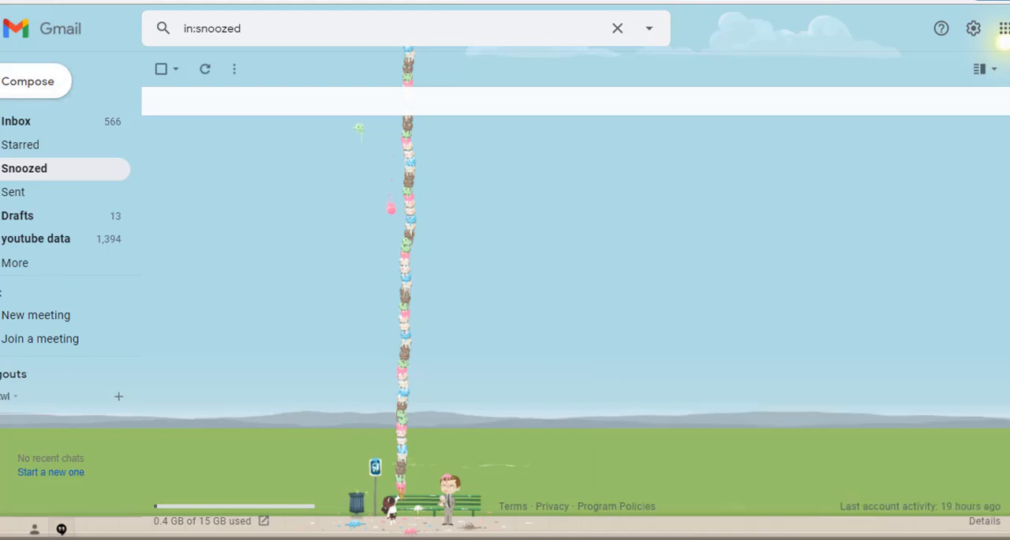
{"action": "left_click", "coordinate": [971, 32]}
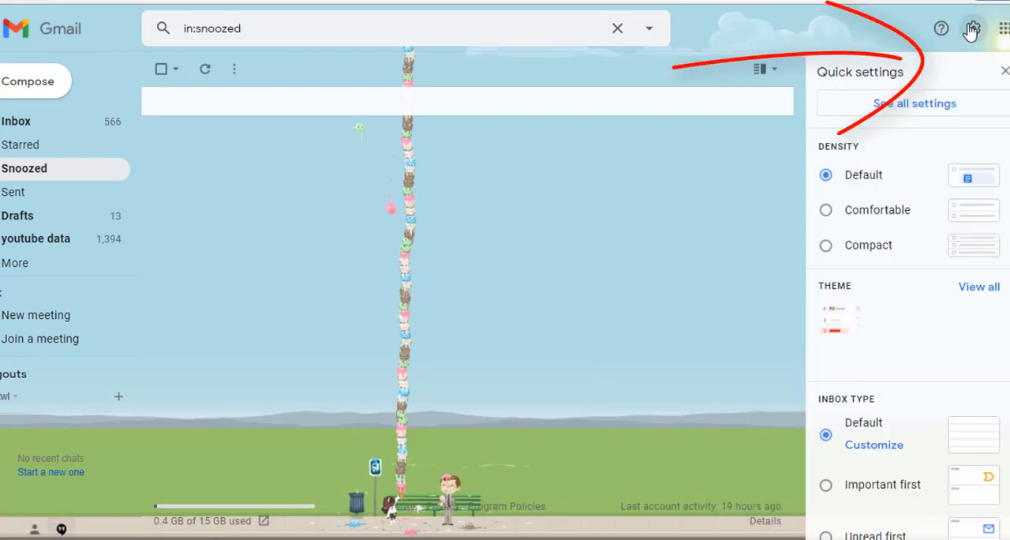
{"action": "left_click", "coordinate": [971, 32]}
{"action": "left_click", "coordinate": [971, 32]}
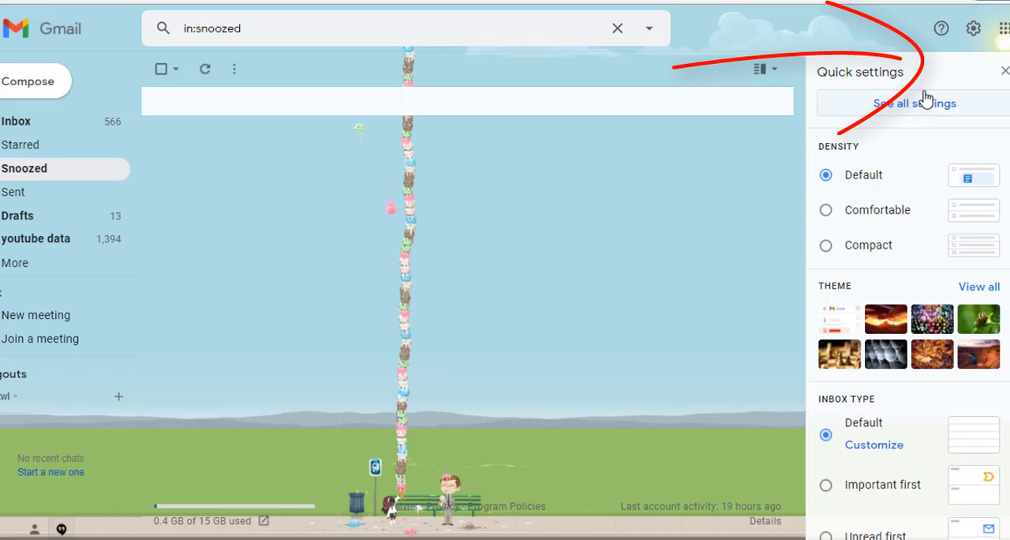
{"action": "left_click", "coordinate": [923, 107]}
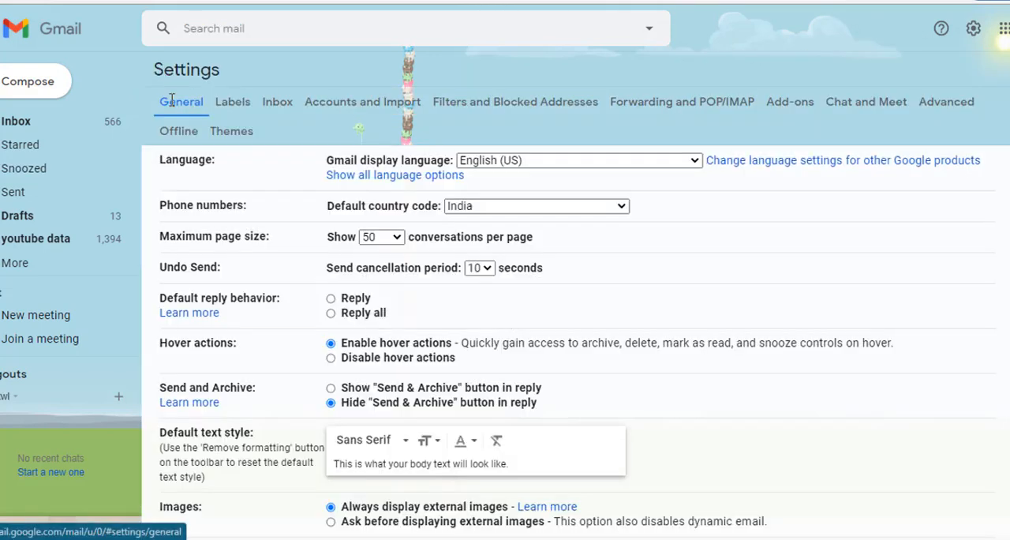
{"action": "scroll", "coordinate": [196, 268], "scroll_direction": "down", "scroll_amount": 15}
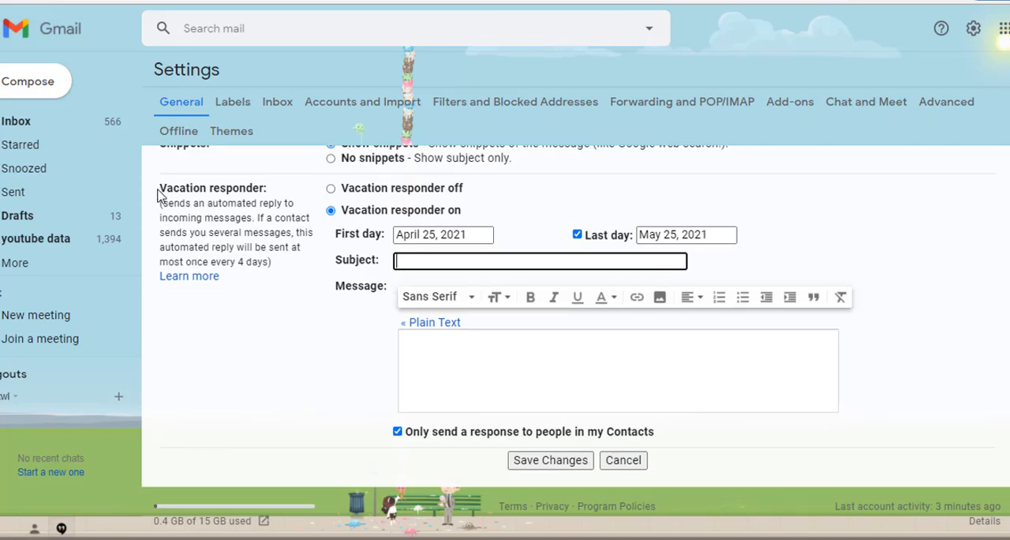
{"action": "left_click_drag", "start_coordinate": [158, 191], "coordinate": [279, 193]}
{"action": "left_click", "coordinate": [259, 242]}
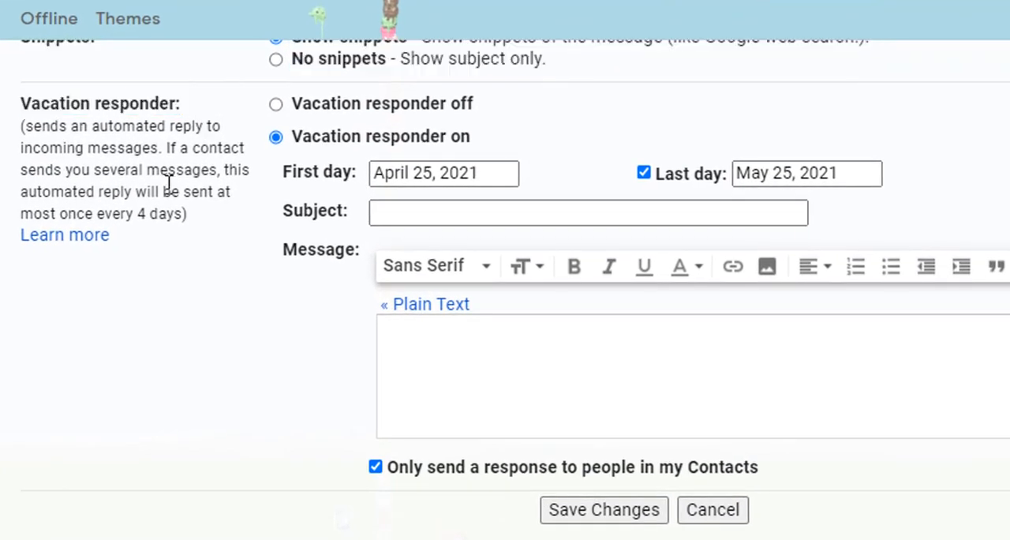
{"action": "left_click_drag", "start_coordinate": [25, 126], "coordinate": [158, 152]}
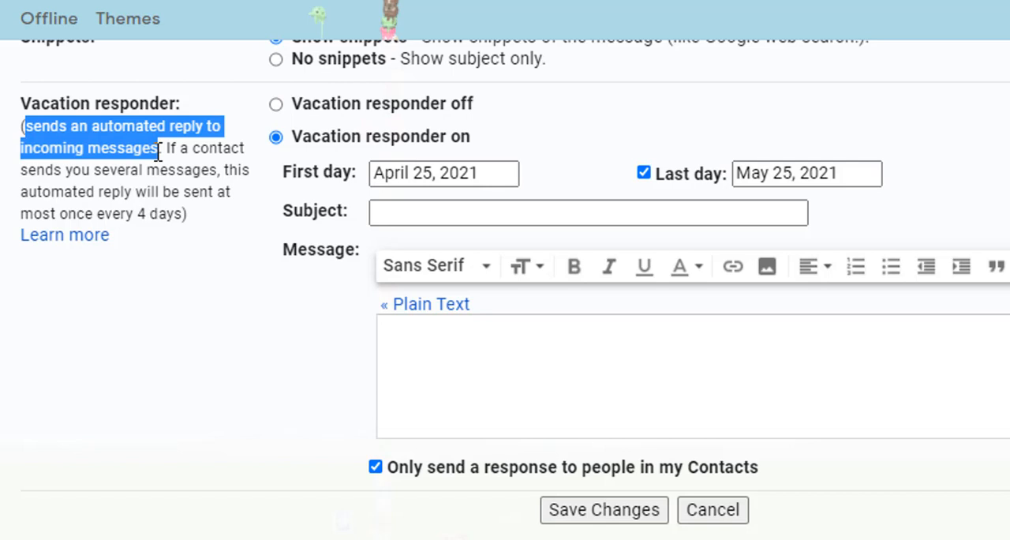
{"action": "left_click_drag", "start_coordinate": [165, 150], "coordinate": [187, 214]}
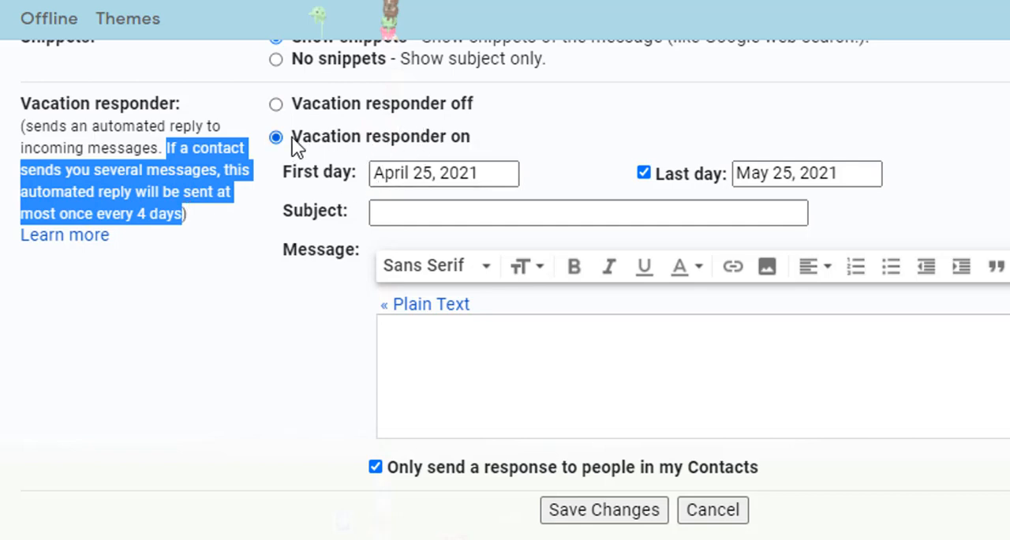
Step: Set the vacation responder's first day to April 25, 2021 and its last day to May 2, 2021
{"action": "left_click", "coordinate": [477, 173]}
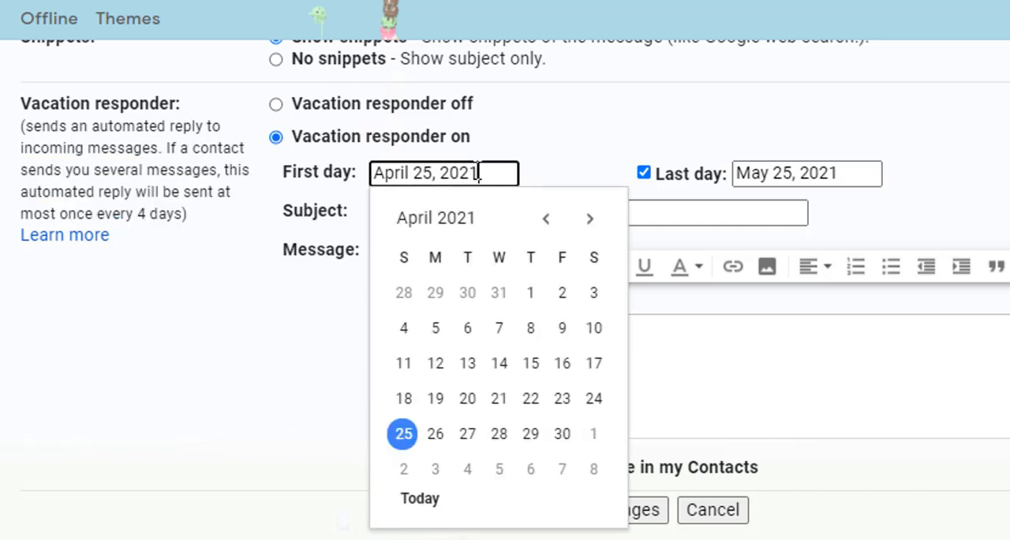
{"action": "left_click", "coordinate": [403, 439]}
{"action": "left_click", "coordinate": [797, 171]}
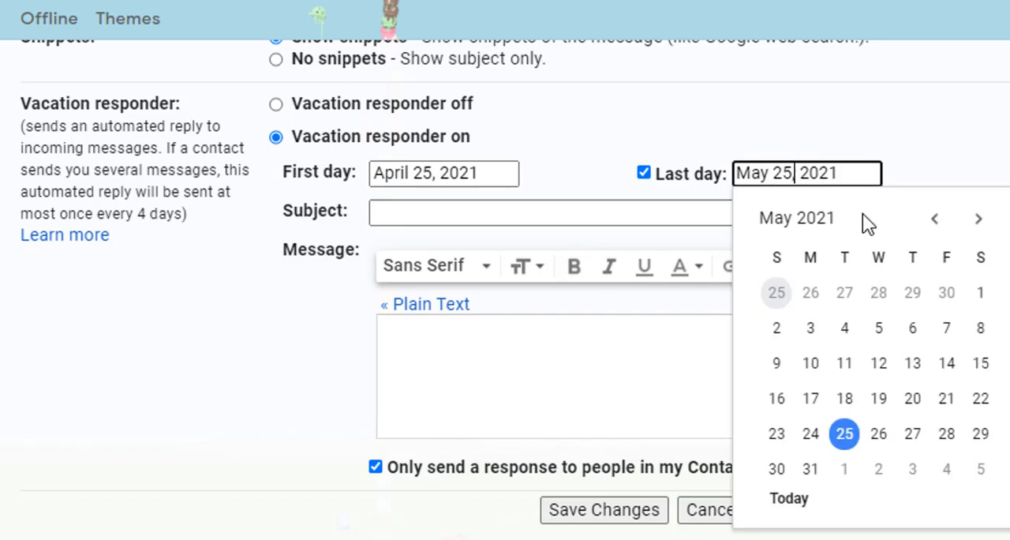
{"action": "left_click", "coordinate": [935, 223]}
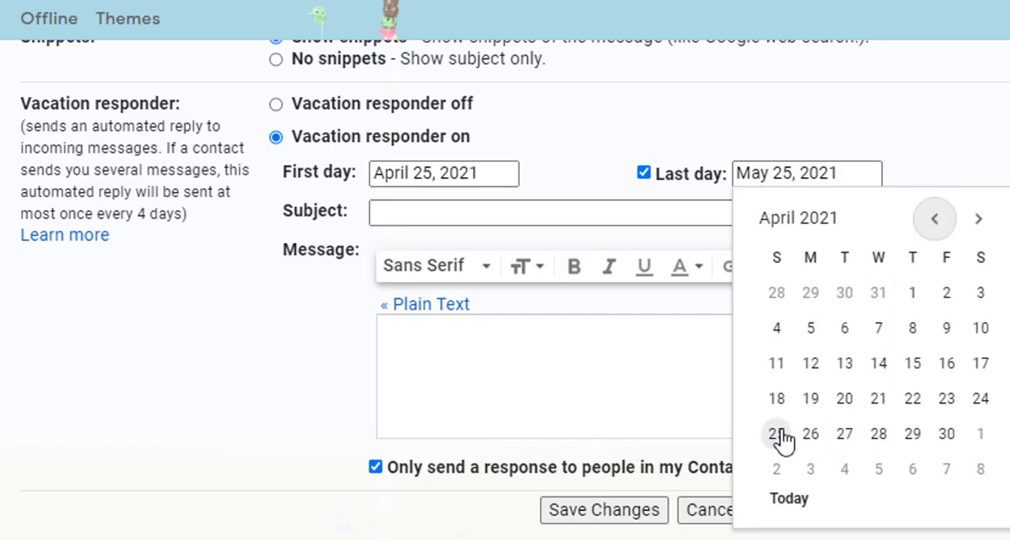
{"action": "left_click", "coordinate": [778, 471]}
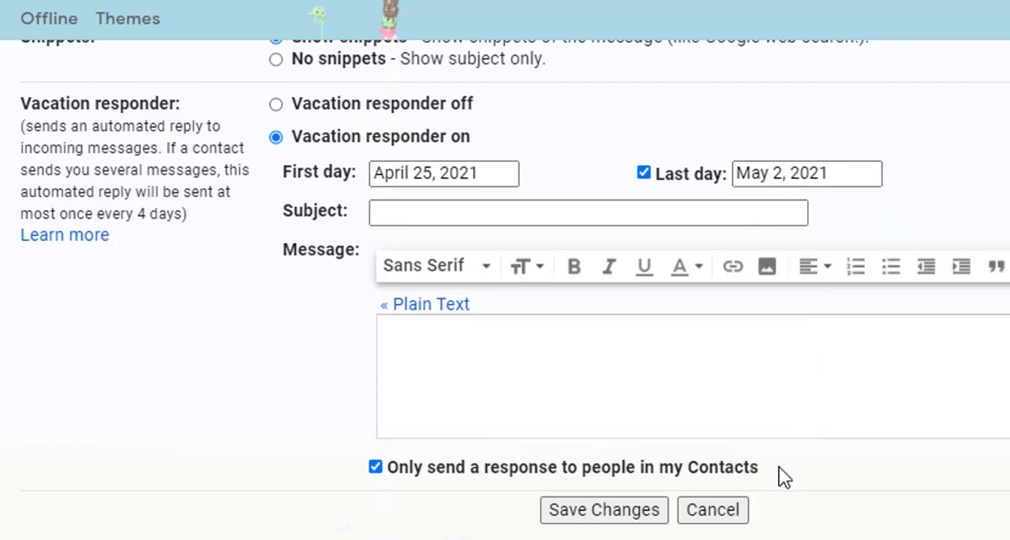
Step: Enter "conference" as the subject of the vacation responder
{"action": "left_click", "coordinate": [465, 207]}
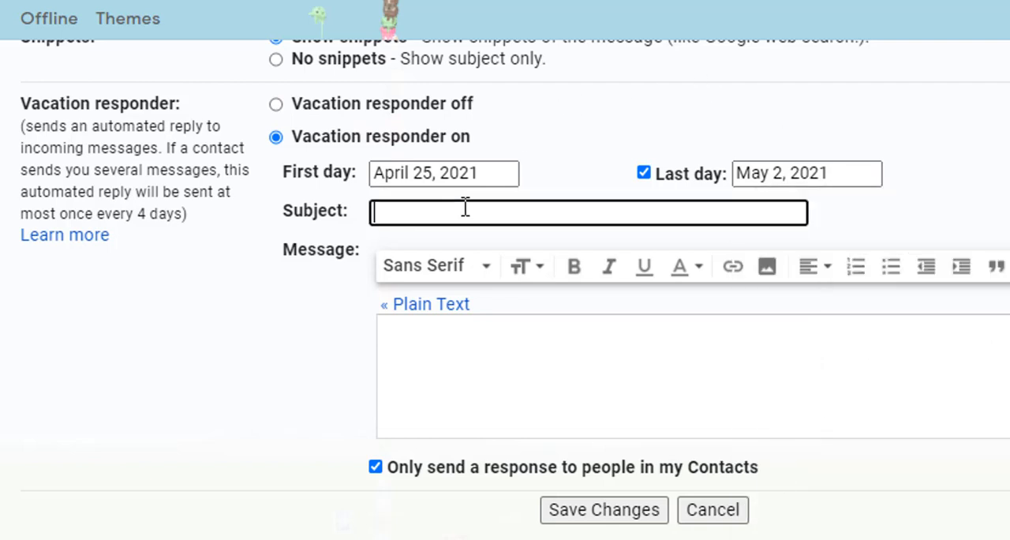
{"action": "type", "text": "confere"}
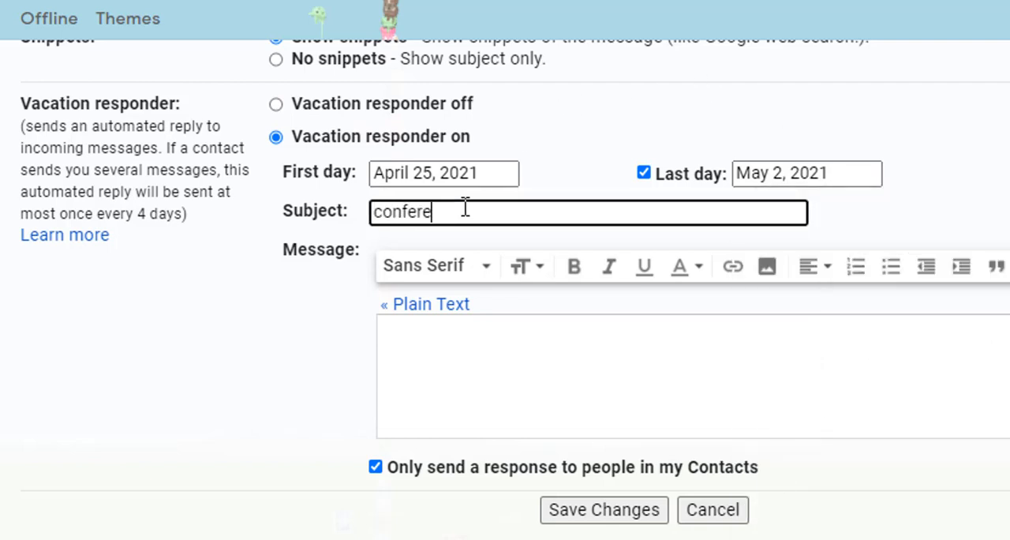
{"action": "type", "text": "nce"}
Step: Paste the prepared reply about the technical conference at Chandigarh till May 2,2021 into the message and sign it "xyz" below "regards:"
{"action": "left_click", "coordinate": [755, 453]}
{"action": "type", "text": "Hello, Hope you are doing well. I have received your email and will respond you soon. Currently , I am busy with my technical conference at Chandigarh till May 2,2021.  regards"}
{"action": "type", "text": ":"}
{"action": "key", "text": "Return"}
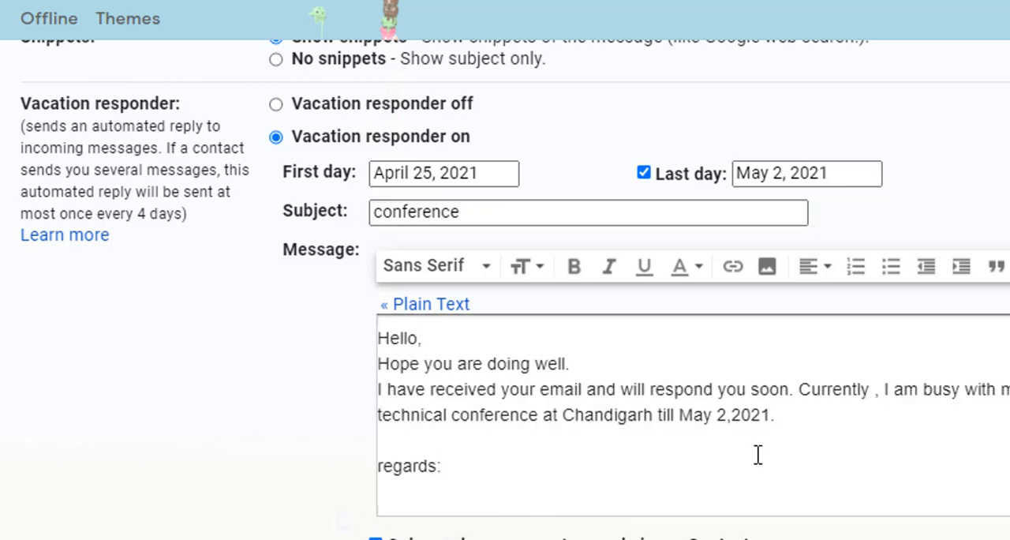
{"action": "type", "text": "d"}
{"action": "key", "text": "BackSpace"}
{"action": "key", "text": "BackSpace"}
{"action": "type", "text": ":"}
{"action": "key", "text": "Return"}
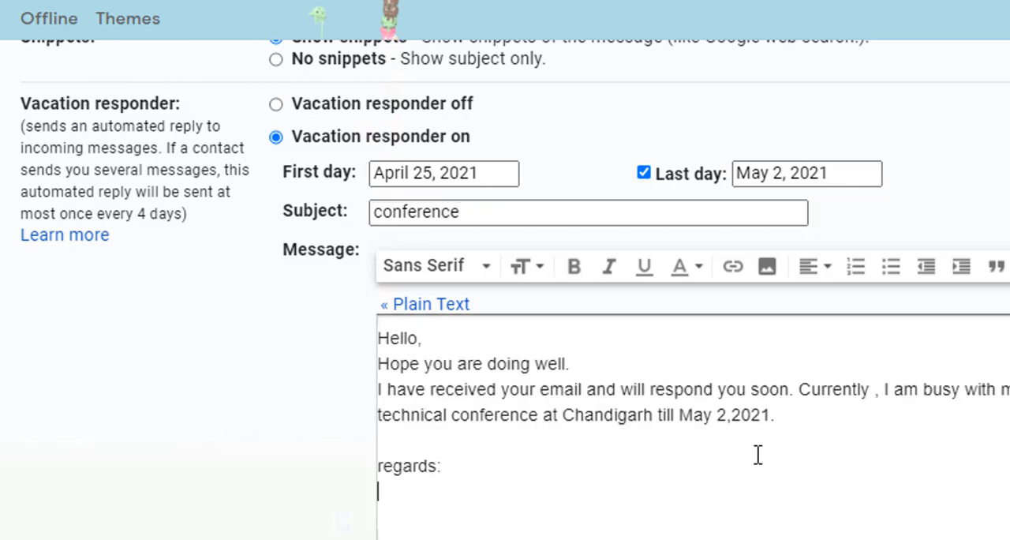
{"action": "type", "text": "xyz"}
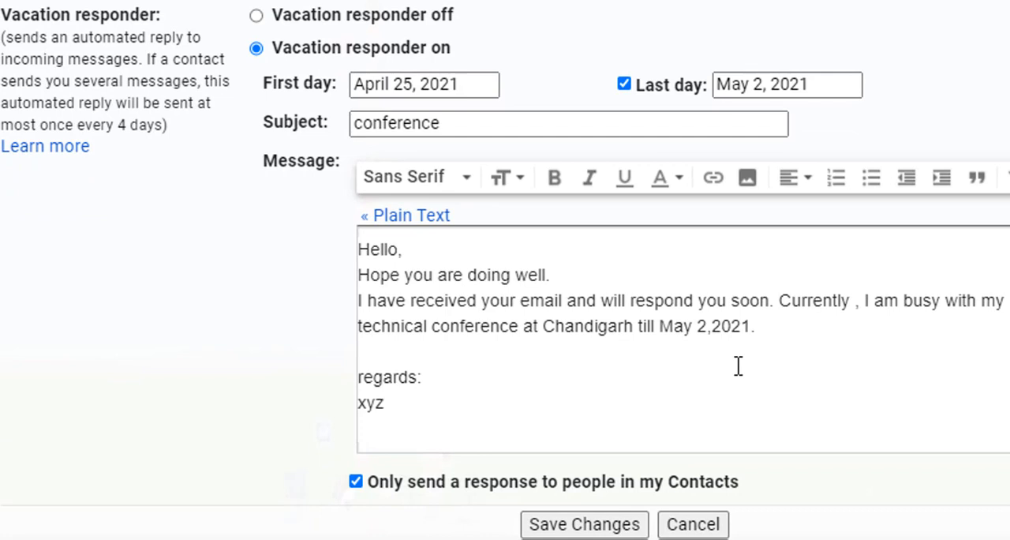
{"action": "key", "text": "BackSpace"}
{"action": "key", "text": "BackSpace"}
{"action": "type", "text": "yz."}
{"action": "key", "text": "BackSpace"}
Step: Keep the automatic reply limited to people in my Contacts and save the vacation responder changes
{"action": "left_click_drag", "start_coordinate": [732, 483], "coordinate": [657, 482]}
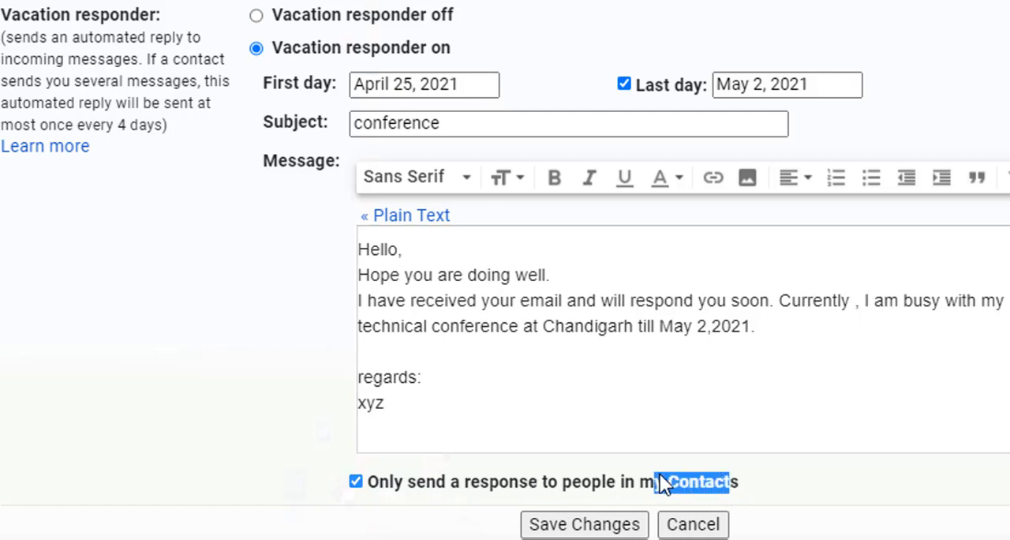
{"action": "left_click", "coordinate": [359, 486]}
{"action": "left_click", "coordinate": [356, 481]}
{"action": "left_click", "coordinate": [586, 490]}
{"action": "left_click", "coordinate": [586, 488]}
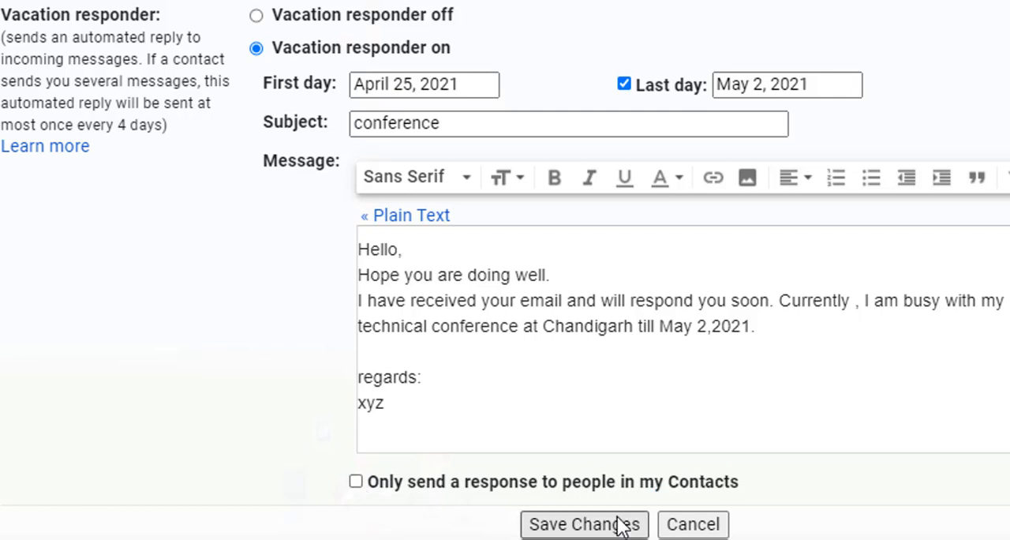
{"action": "left_click", "coordinate": [355, 481]}
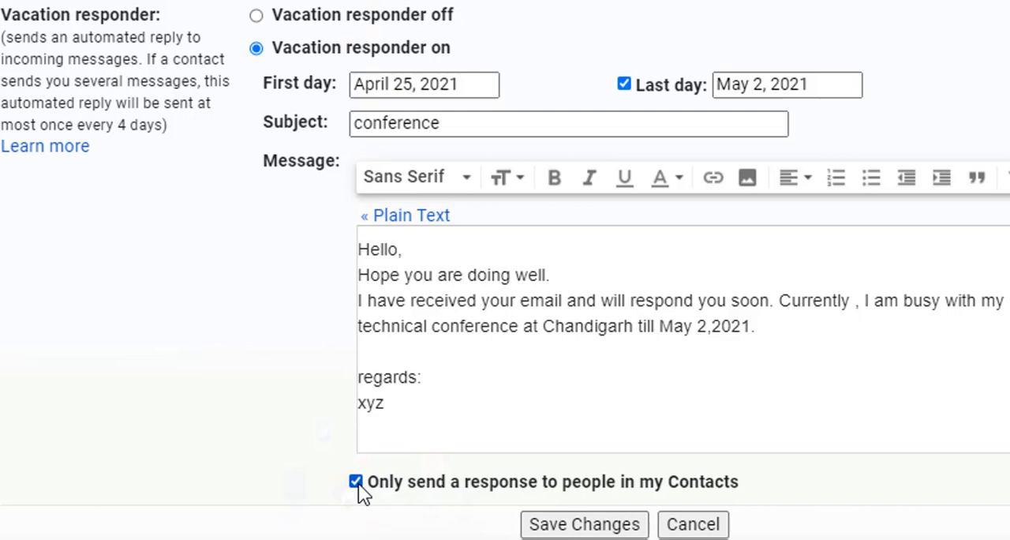
{"action": "left_click", "coordinate": [596, 530]}
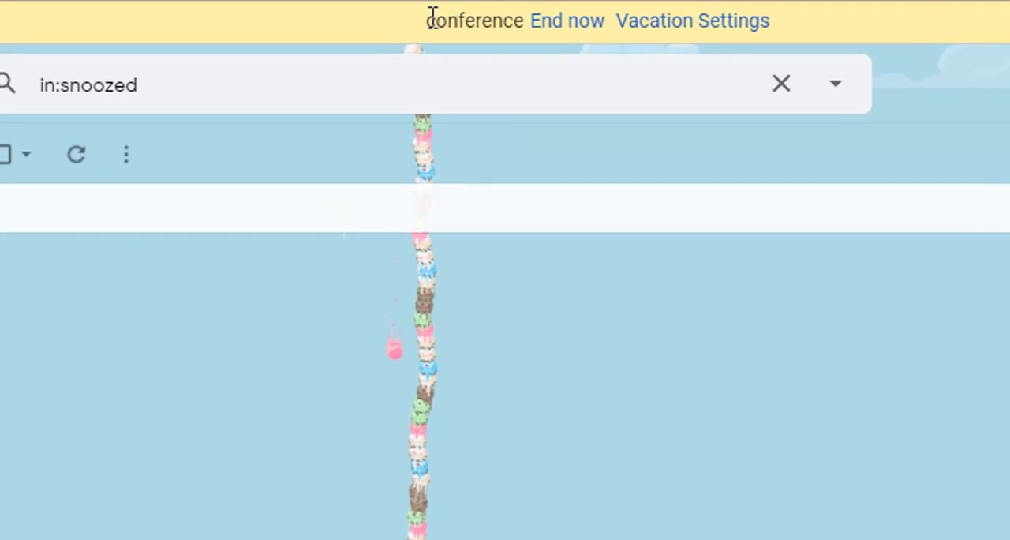
{"action": "left_click_drag", "start_coordinate": [432, 18], "coordinate": [518, 21]}
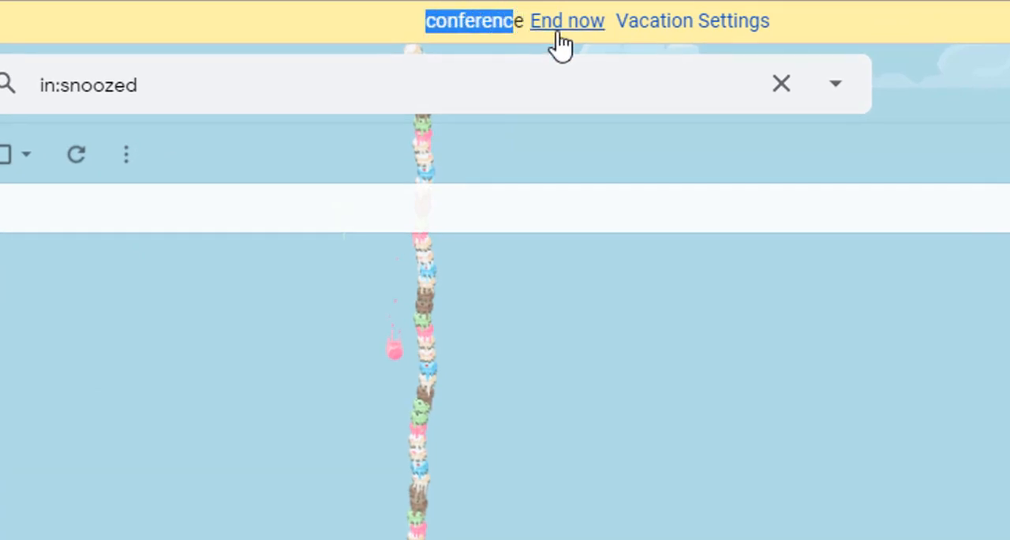
{"action": "left_click", "coordinate": [664, 28]}
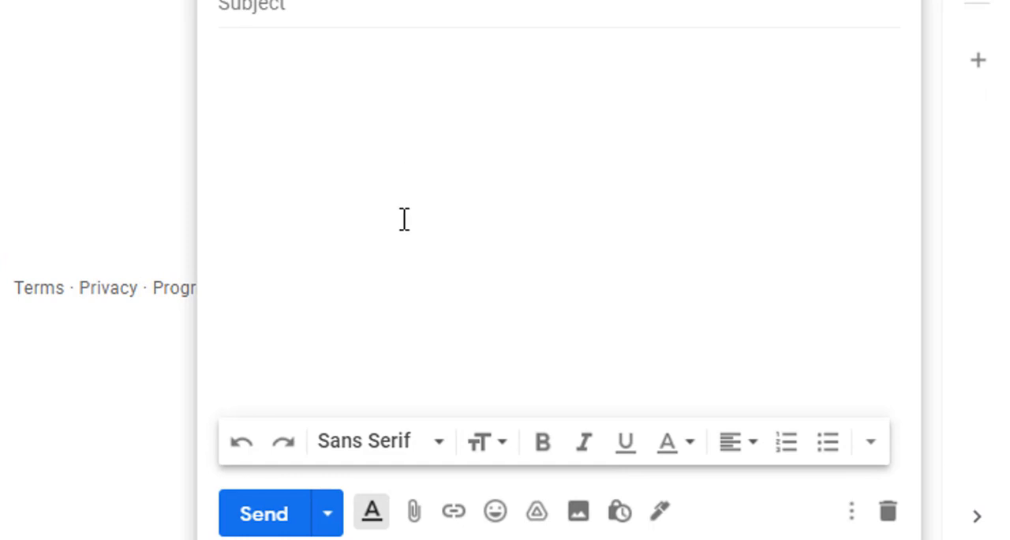
Step: Send a test email from the other account with the subject "vacation chk" and the body "hey"
{"action": "left_click", "coordinate": [311, 40]}
{"action": "left_click", "coordinate": [291, 6]}
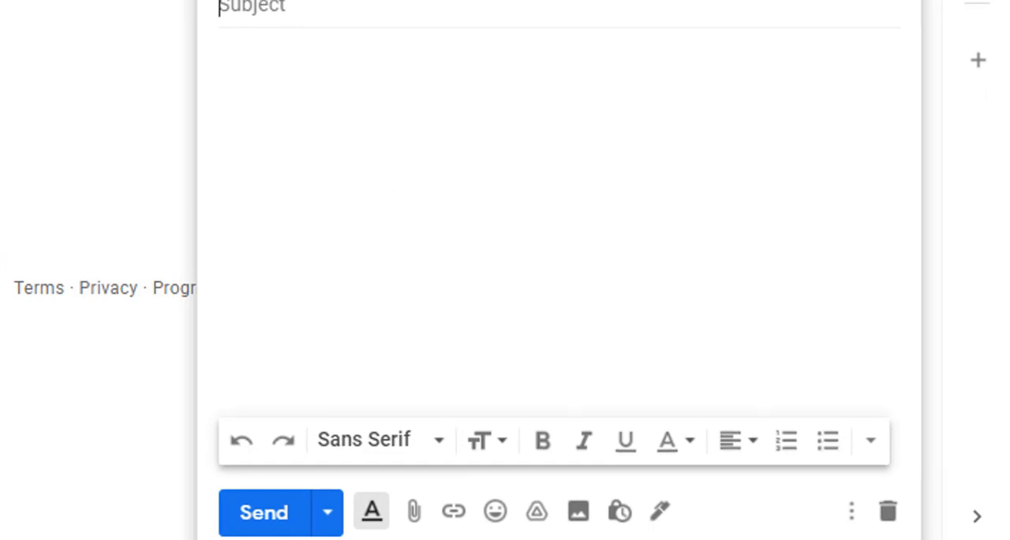
{"action": "left_click", "coordinate": [304, 90]}
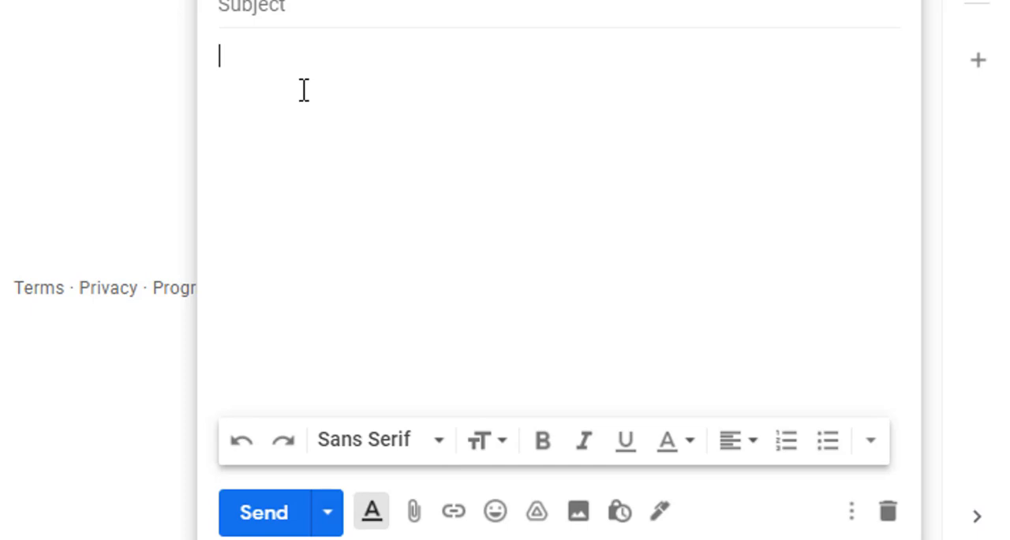
{"action": "left_click", "coordinate": [246, 7]}
{"action": "type", "text": "Vacat"}
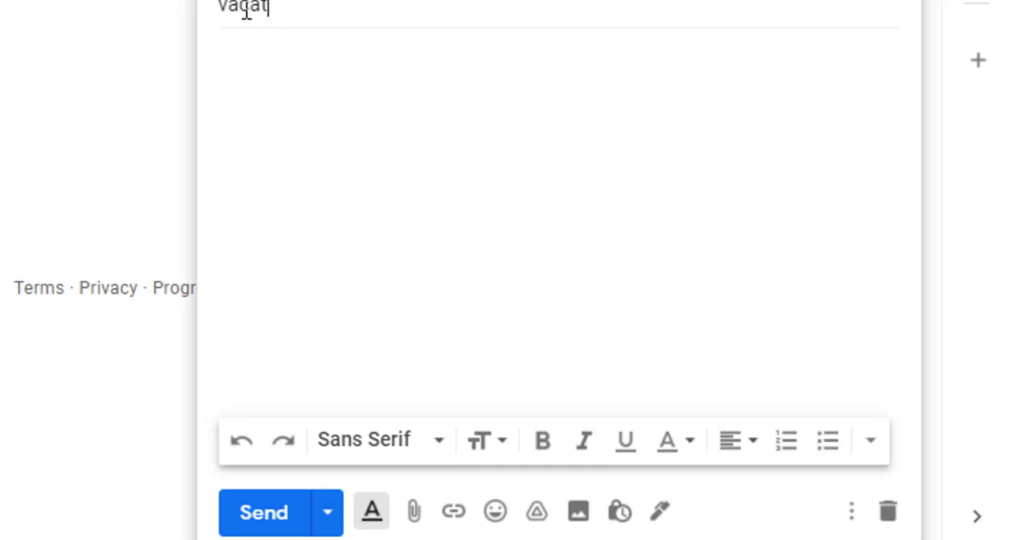
{"action": "type", "text": "ion chk"}
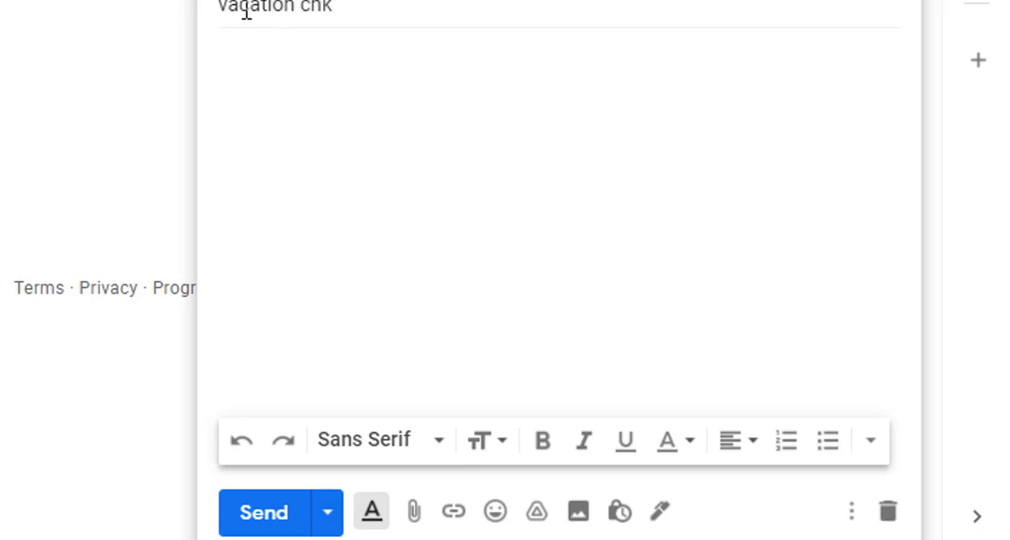
{"action": "left_click", "coordinate": [264, 68]}
{"action": "type", "text": "hey"}
{"action": "left_click", "coordinate": [264, 513]}
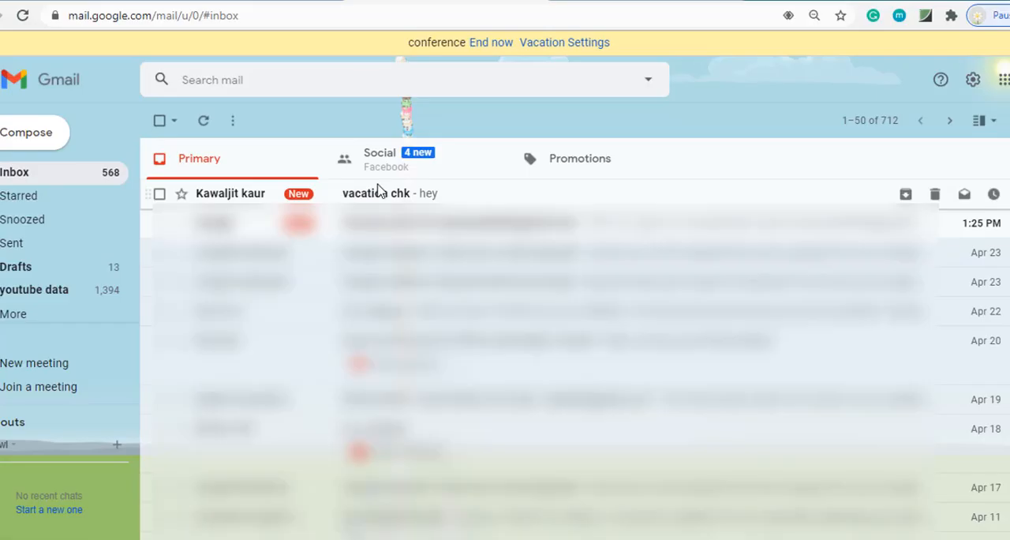
Step: Switch back to the account with the vacation responder and examine the automatic reply to "vacation chk" in the sent mail
{"action": "left_click", "coordinate": [378, 191]}
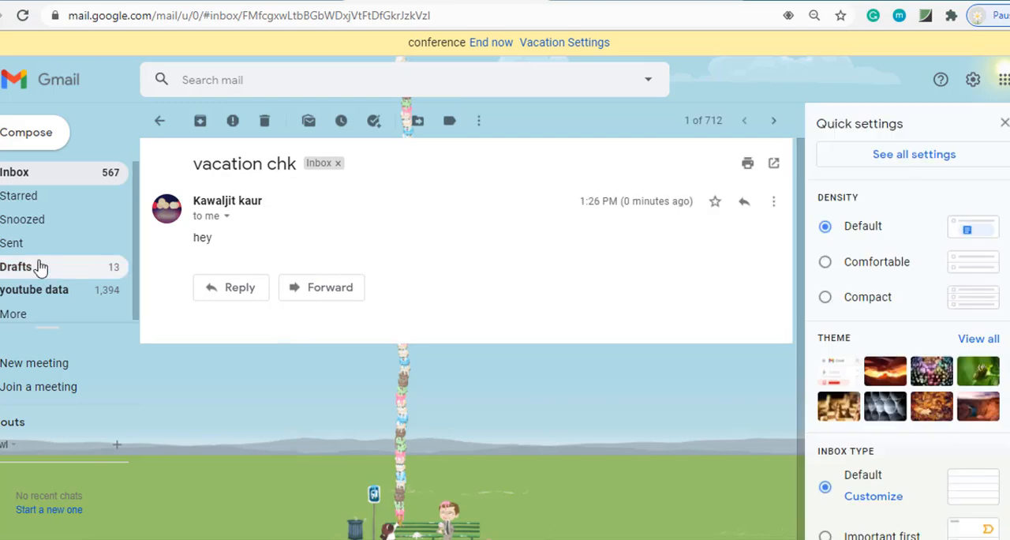
{"action": "left_click", "coordinate": [24, 244]}
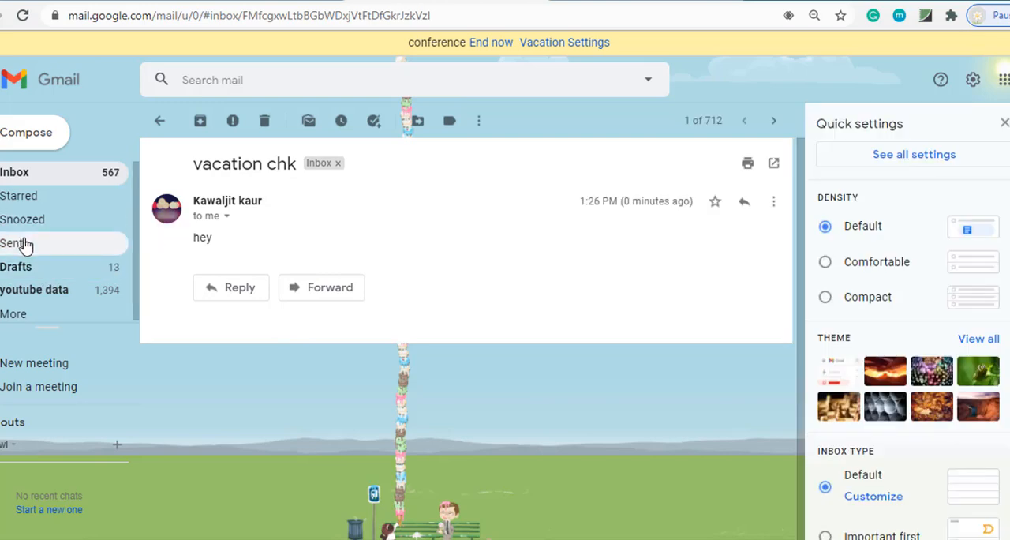
{"action": "left_click_drag", "start_coordinate": [194, 235], "coordinate": [250, 349]}
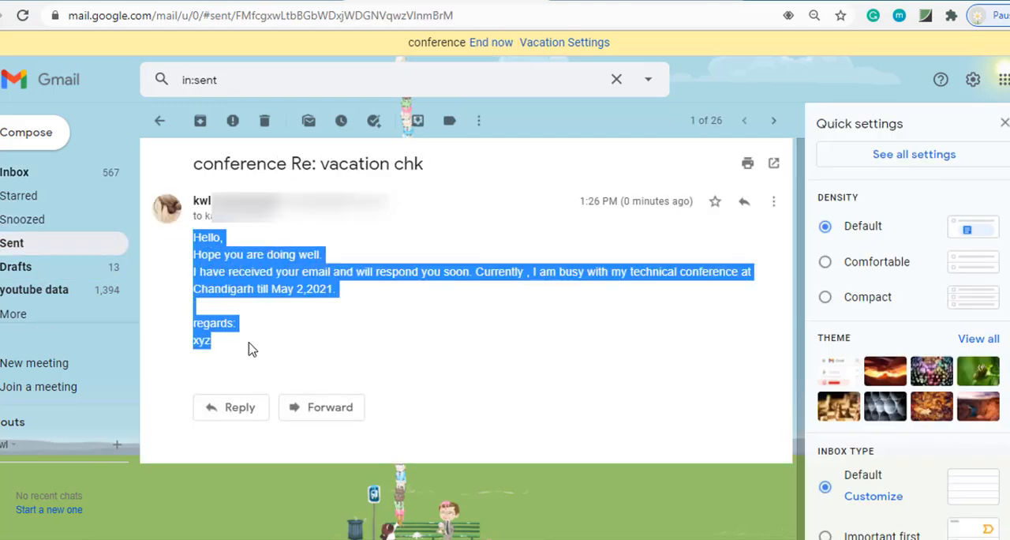
{"action": "left_click", "coordinate": [1004, 125]}
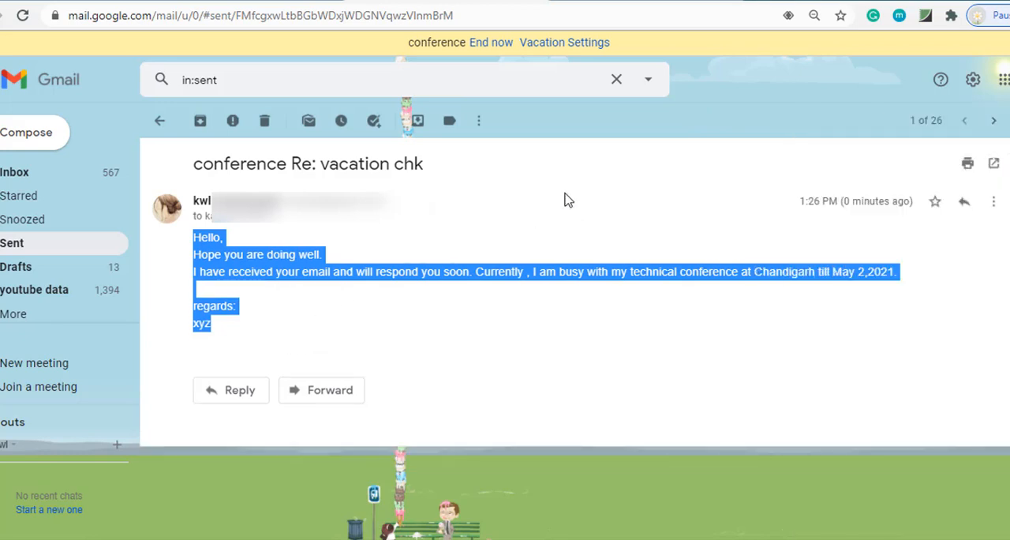
{"action": "left_click", "coordinate": [565, 131]}
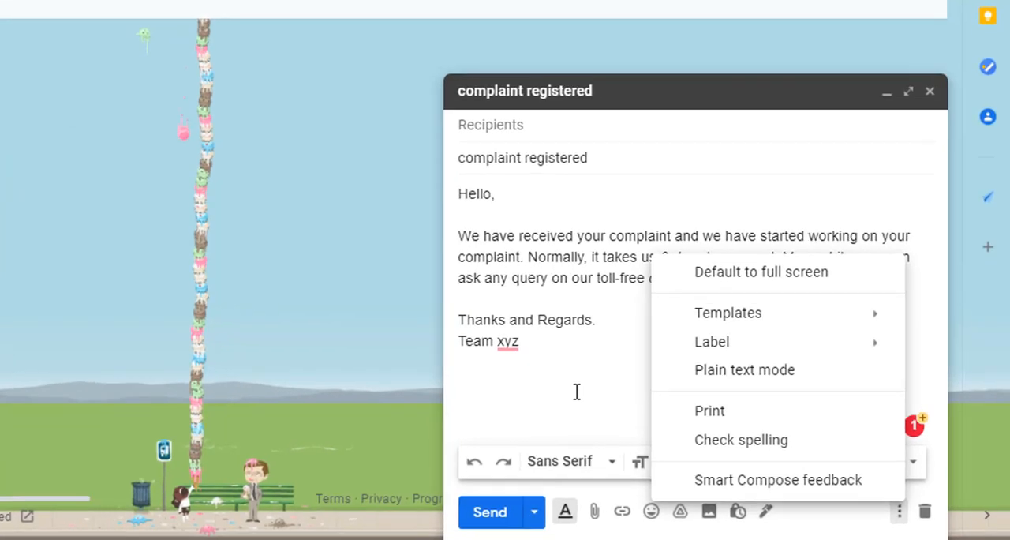
Step: Save the complaint reply draft as a new template named "complaint registered" and check the list of insertable templates
{"action": "left_click", "coordinate": [577, 392]}
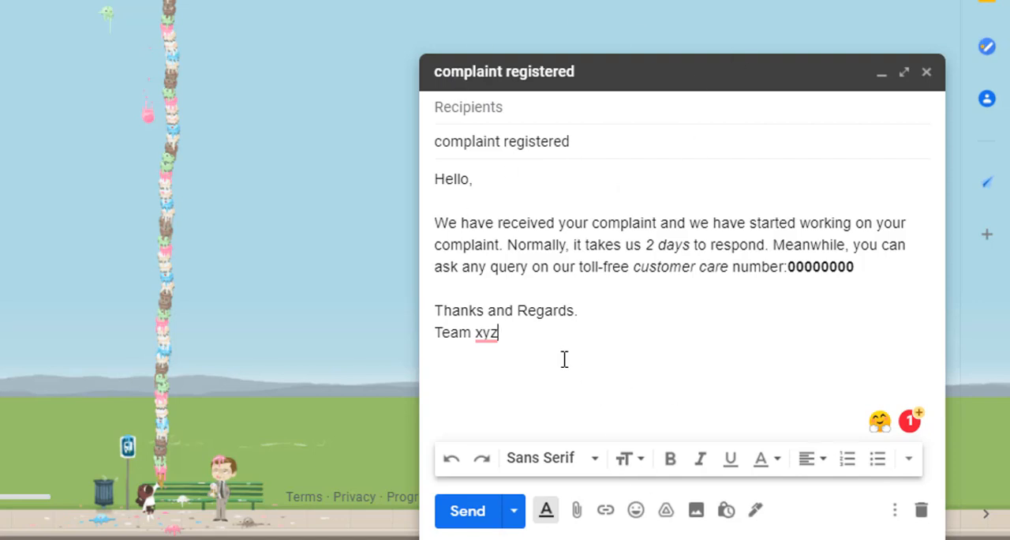
{"action": "left_click_drag", "start_coordinate": [559, 358], "coordinate": [400, 170]}
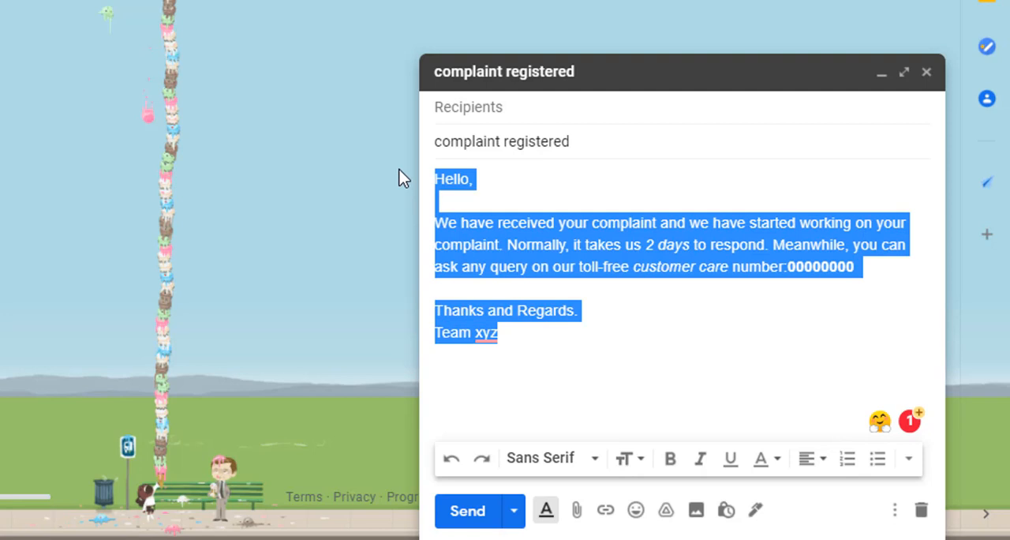
{"action": "left_click", "coordinate": [676, 348]}
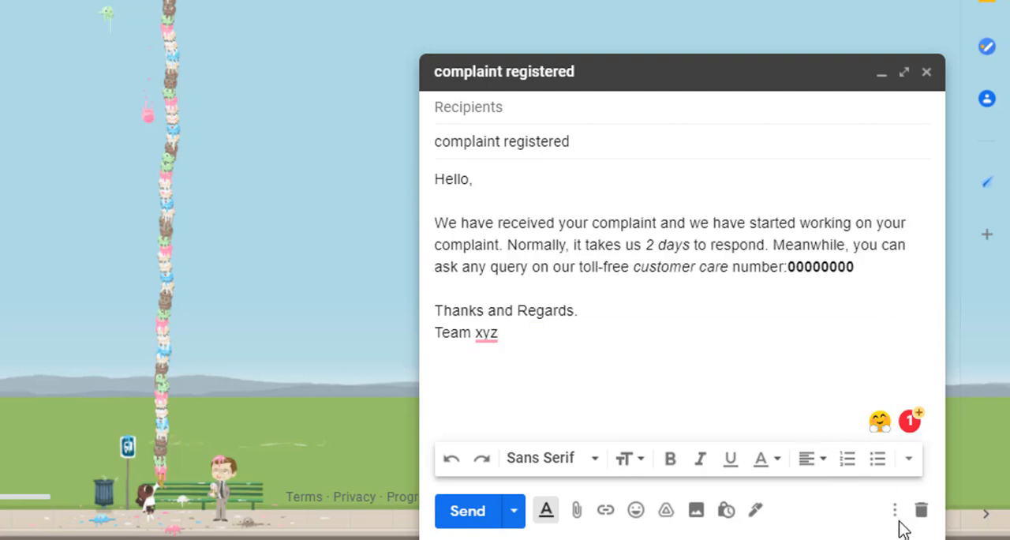
{"action": "left_click", "coordinate": [897, 517]}
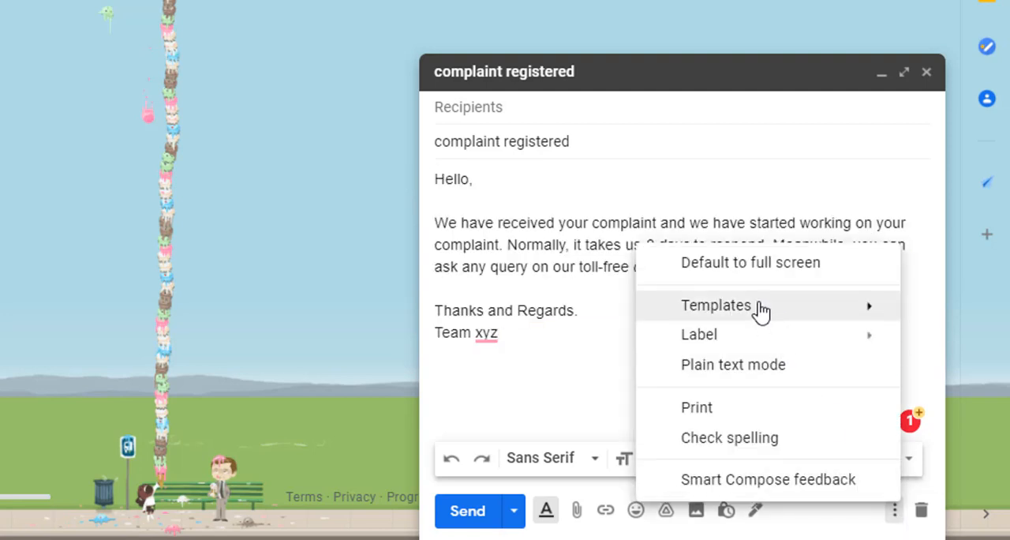
{"action": "mouse_move", "coordinate": [759, 311]}
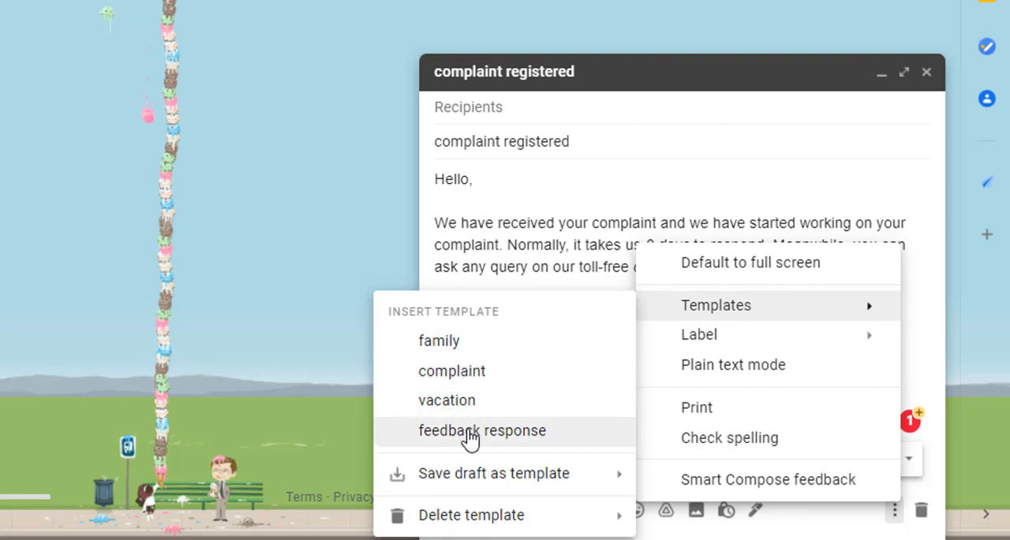
{"action": "mouse_move", "coordinate": [452, 483]}
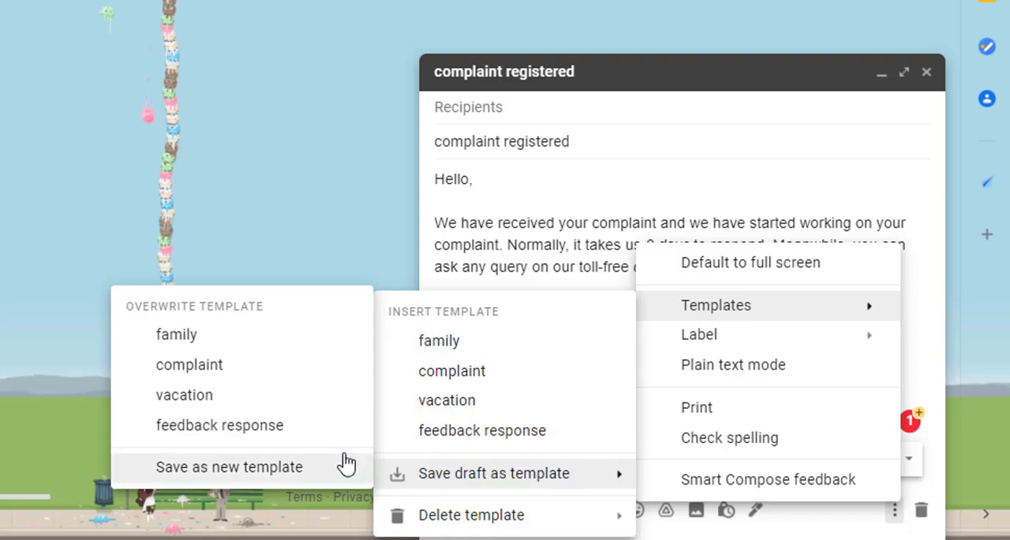
{"action": "left_click", "coordinate": [278, 471]}
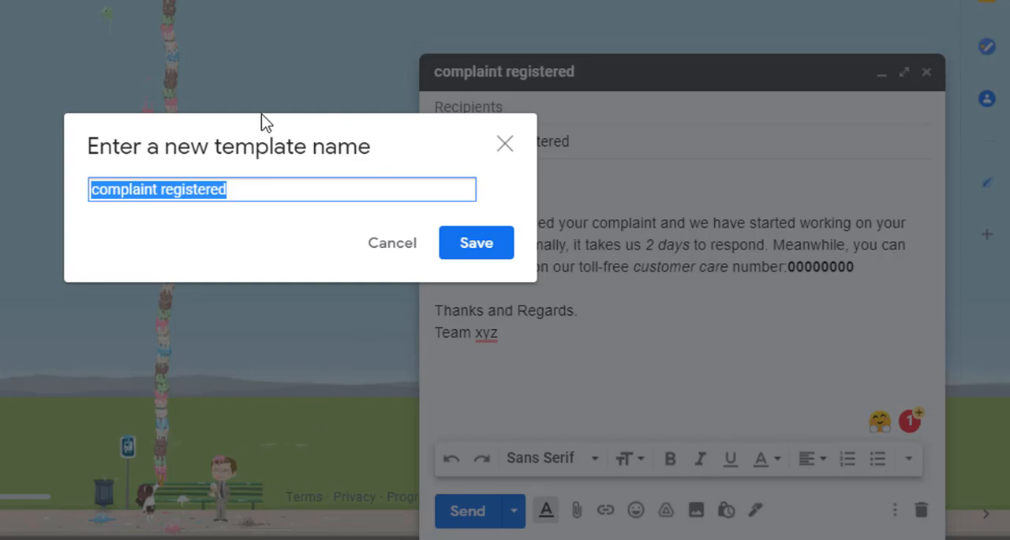
{"action": "left_click", "coordinate": [241, 188]}
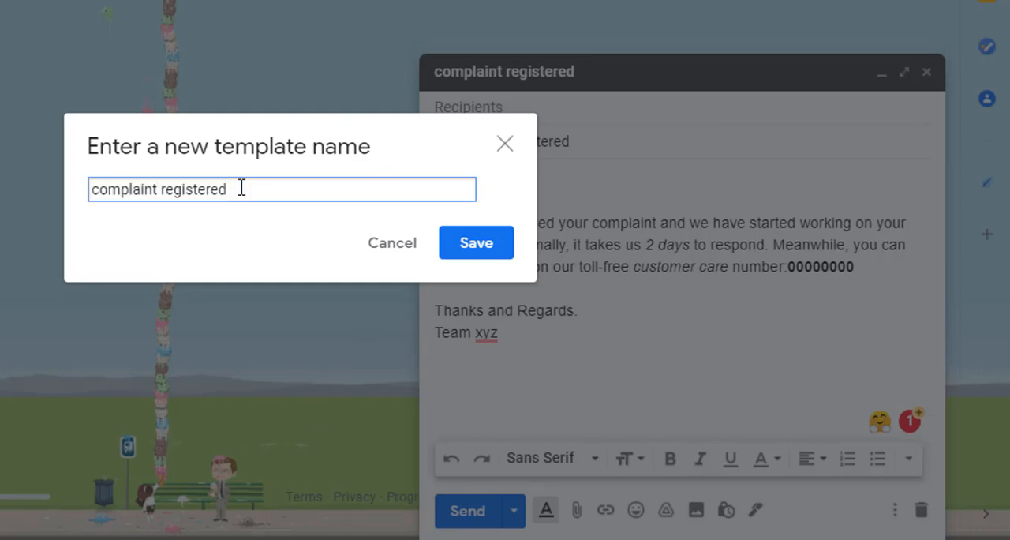
{"action": "left_click", "coordinate": [478, 242]}
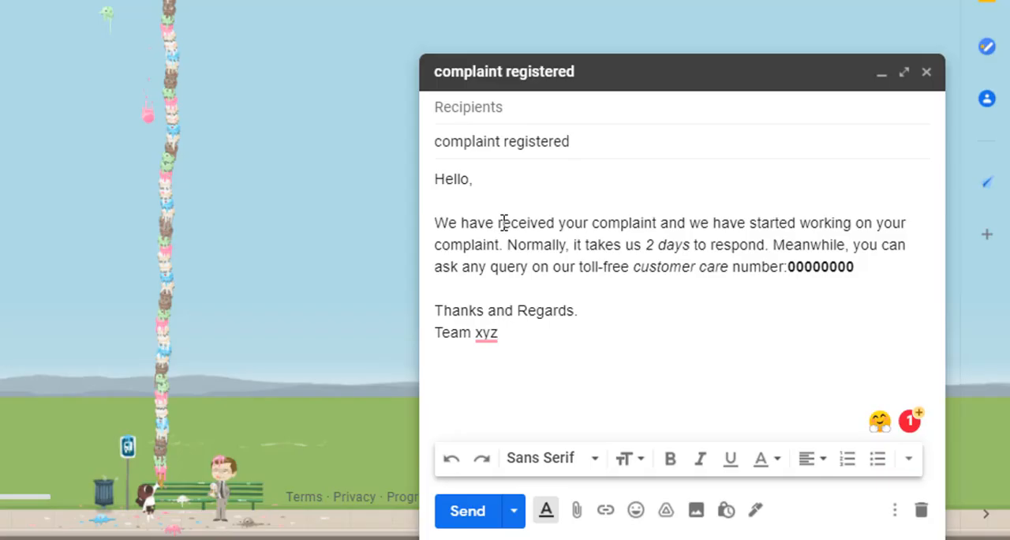
{"action": "left_click", "coordinate": [895, 513]}
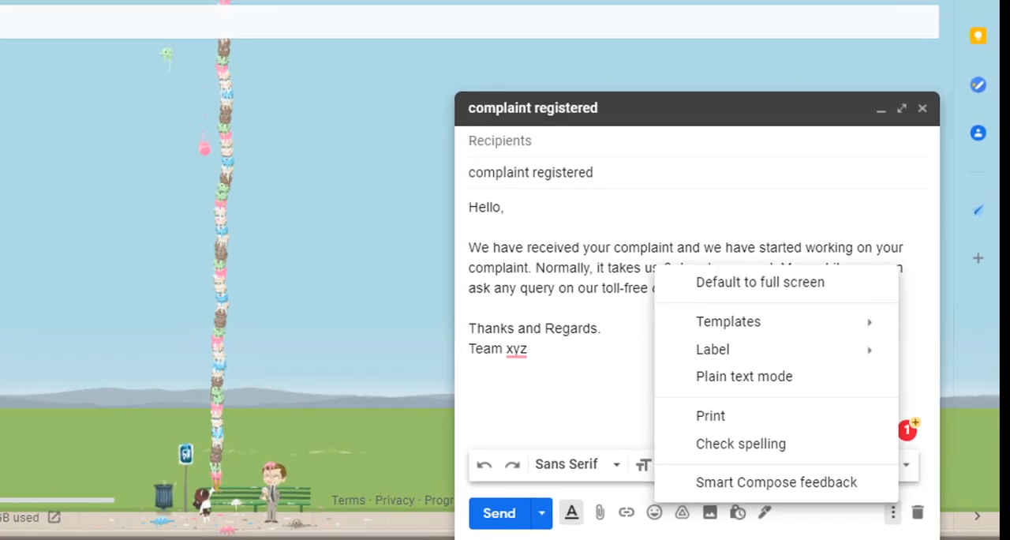
{"action": "left_click", "coordinate": [859, 31]}
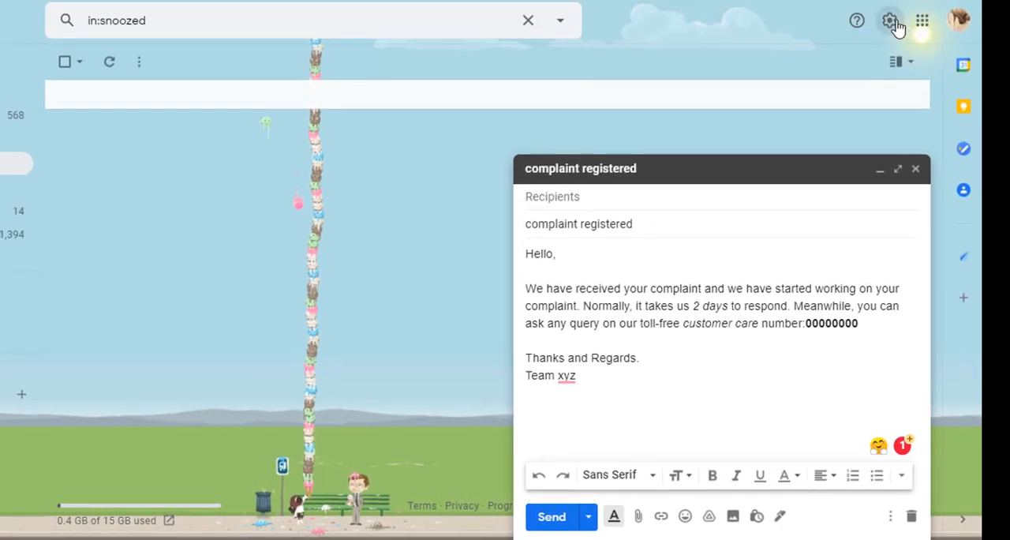
Step: Minimize the draft and examine the Templates option and its description in the advanced mail settings
{"action": "left_click", "coordinate": [891, 23]}
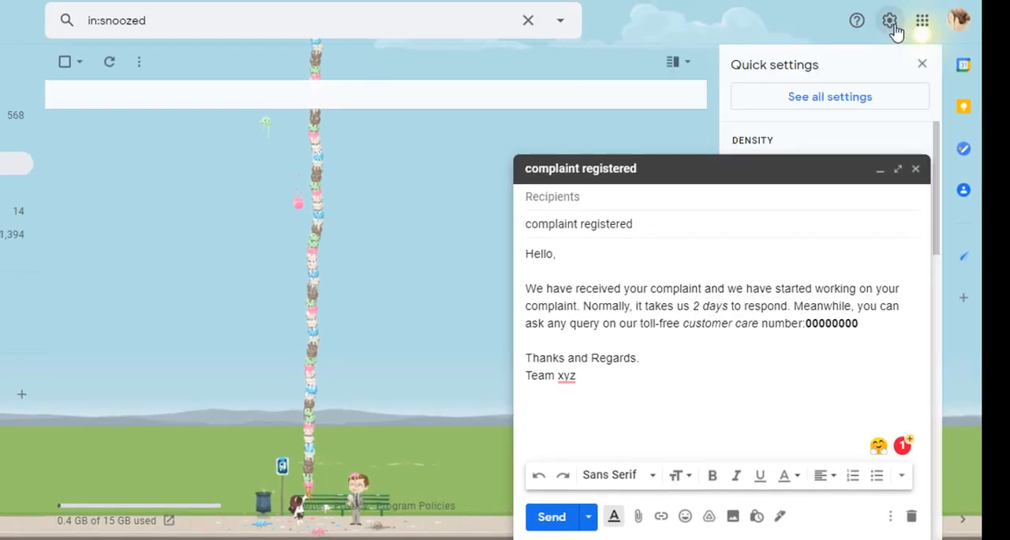
{"action": "left_click", "coordinate": [825, 105]}
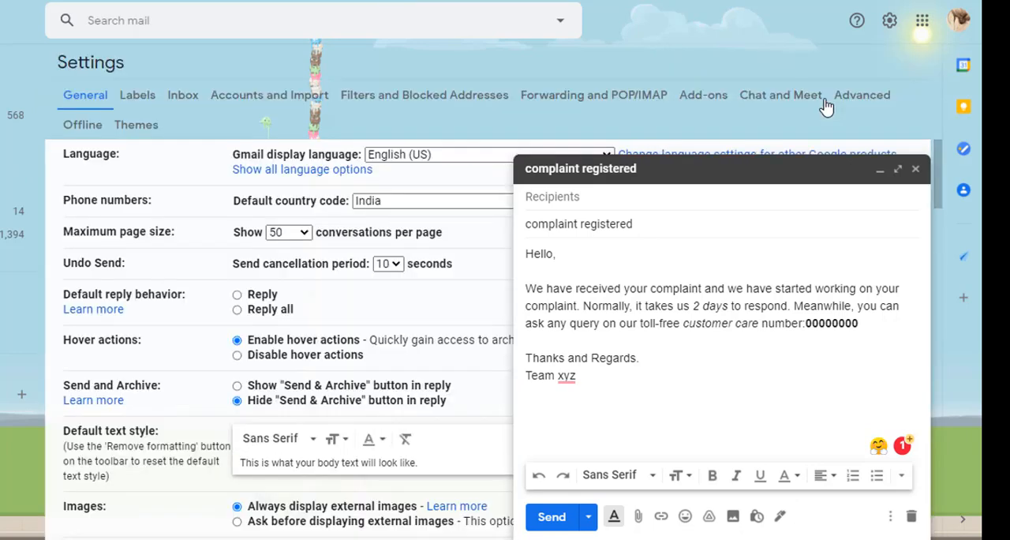
{"action": "left_click", "coordinate": [880, 168]}
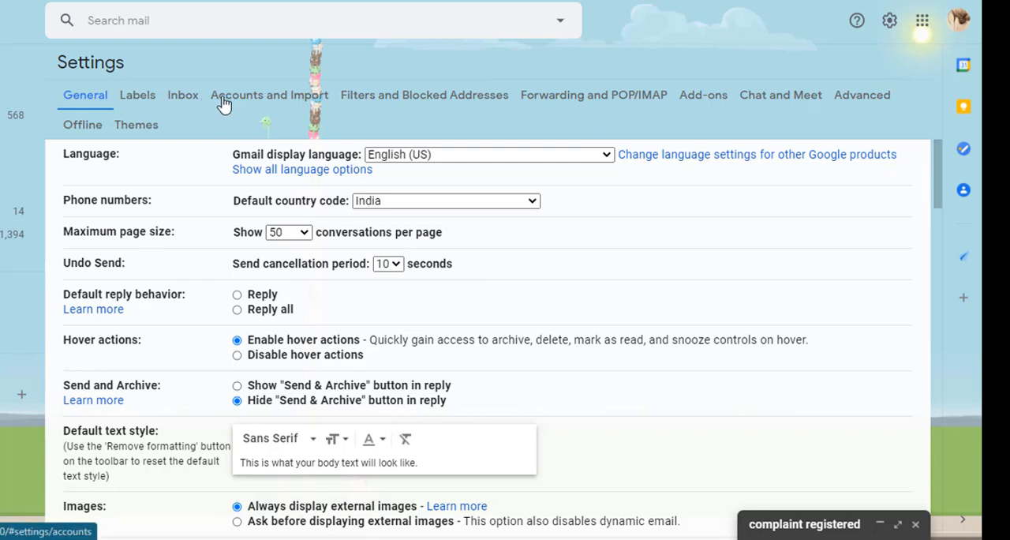
{"action": "left_click", "coordinate": [857, 95]}
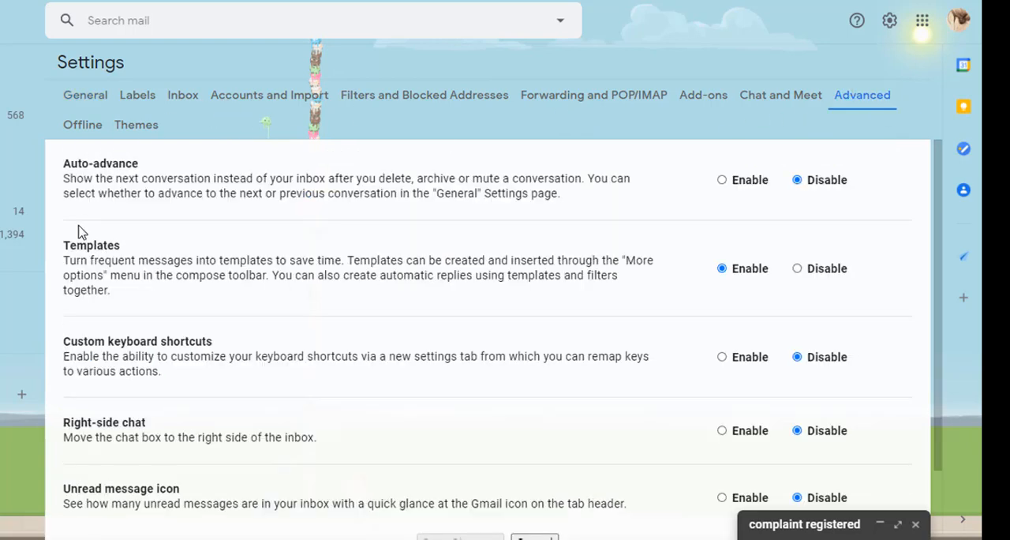
{"action": "left_click_drag", "start_coordinate": [64, 246], "coordinate": [117, 292]}
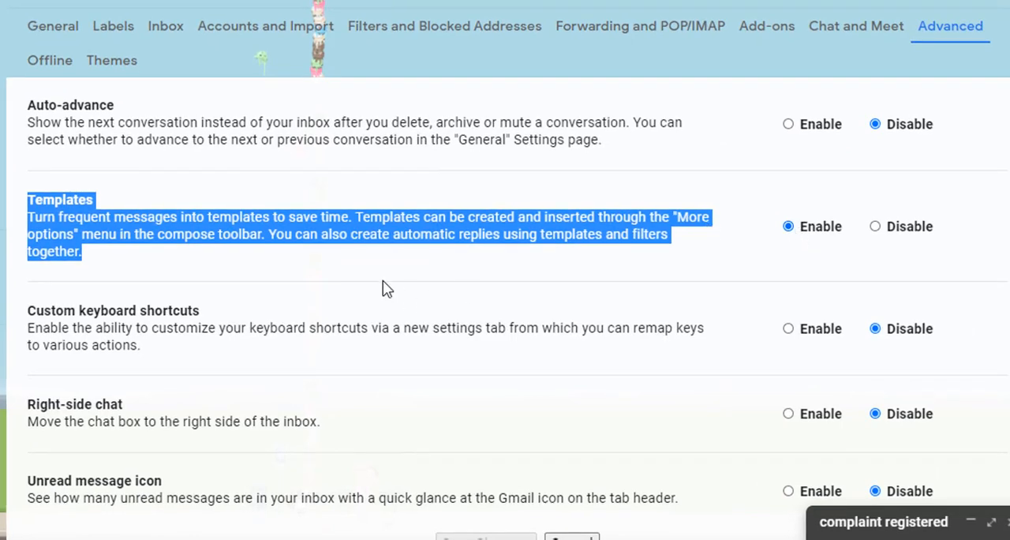
{"action": "right_click", "coordinate": [342, 254]}
{"action": "left_click", "coordinate": [297, 265]}
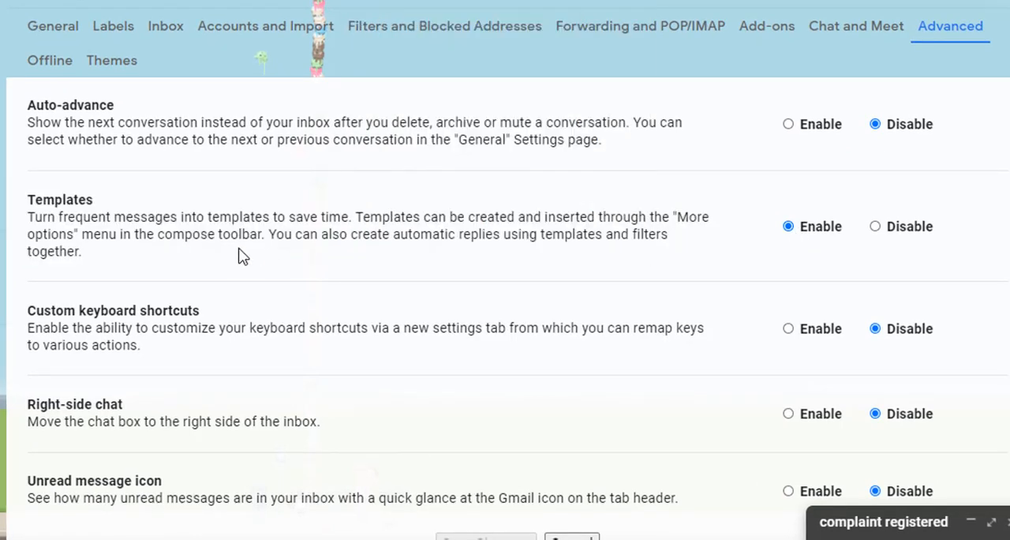
{"action": "left_click_drag", "start_coordinate": [271, 235], "coordinate": [496, 251]}
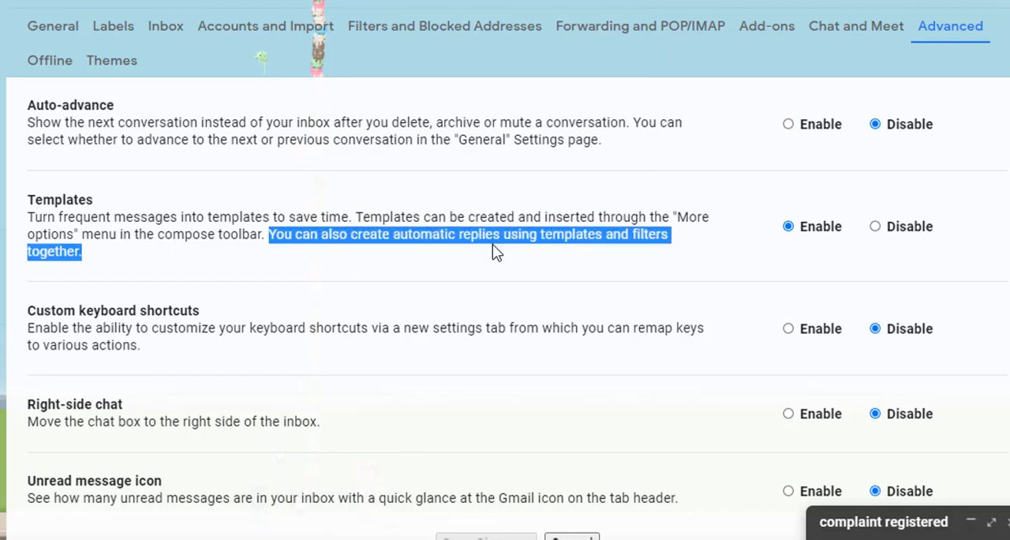
{"action": "left_click", "coordinate": [127, 281]}
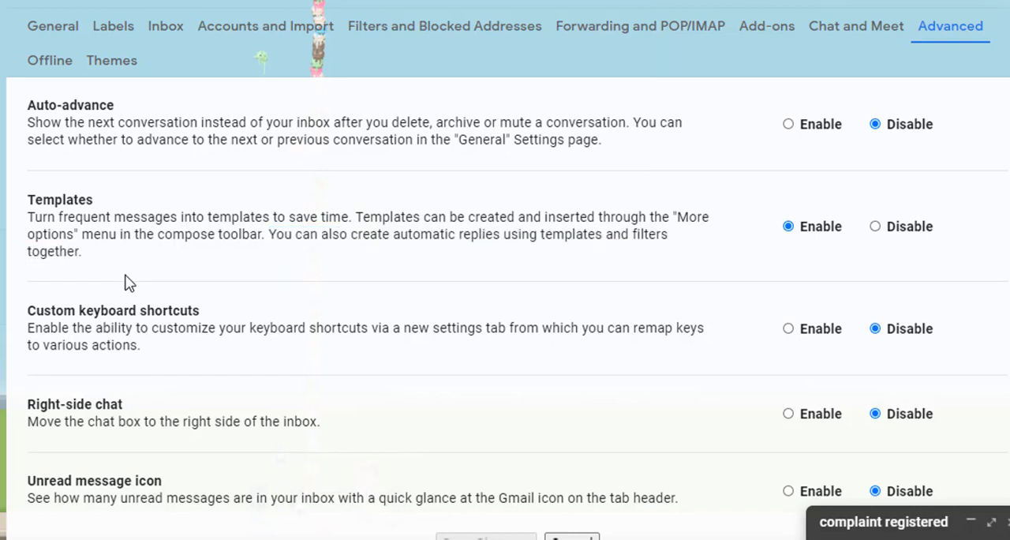
{"action": "double_click", "coordinate": [639, 220]}
{"action": "left_click", "coordinate": [618, 293]}
Step: Restore the complaint draft to review its templates, start a blank new message and close the complaint draft
{"action": "left_click", "coordinate": [907, 533]}
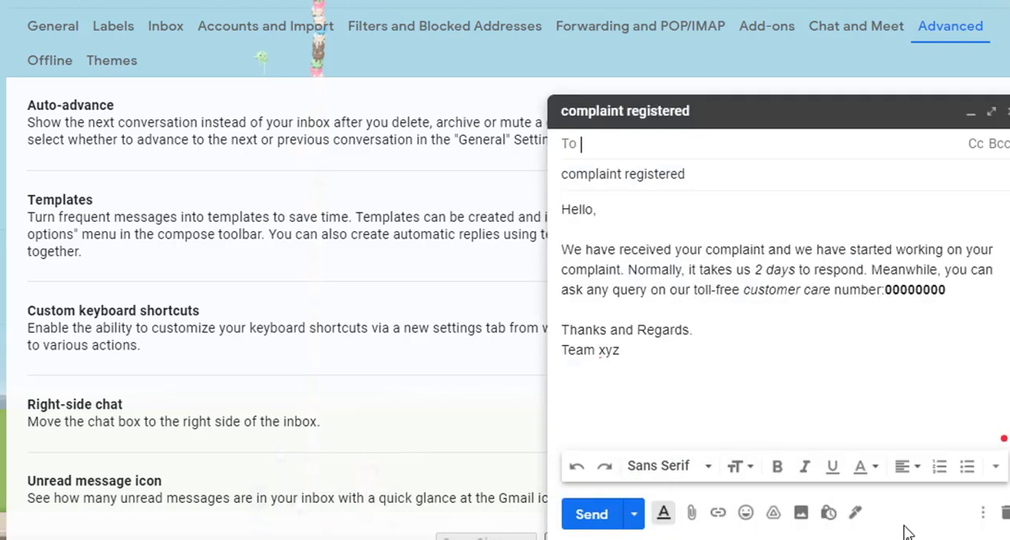
{"action": "left_click", "coordinate": [983, 513]}
{"action": "mouse_move", "coordinate": [874, 340]}
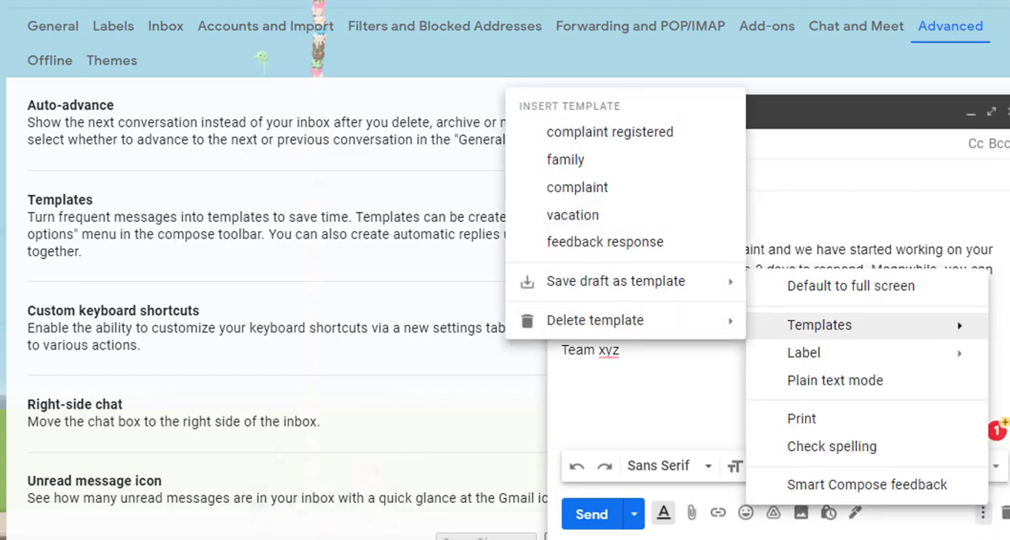
{"action": "left_click", "coordinate": [2, 2]}
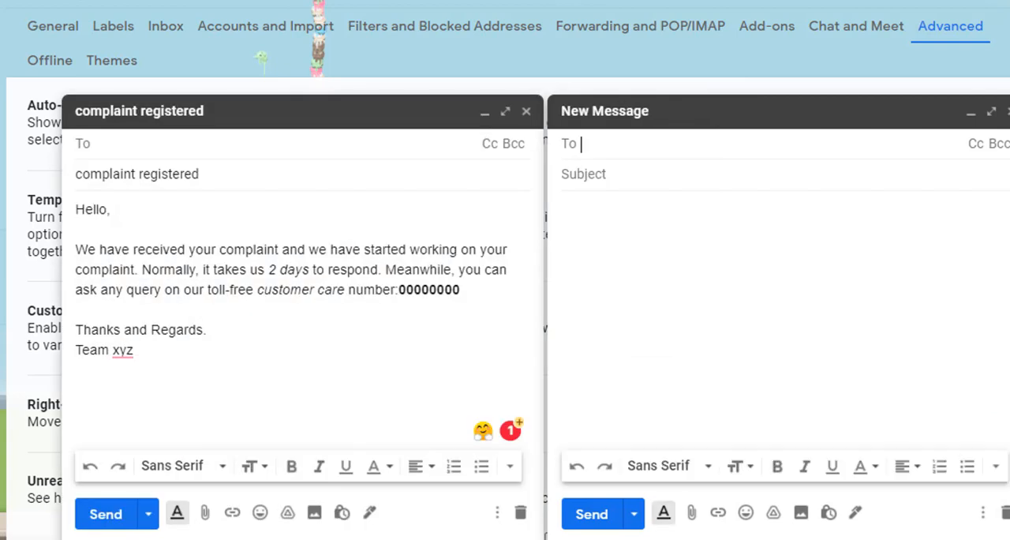
{"action": "left_click", "coordinate": [527, 111]}
Step: Insert the "complaint registered" template into the new message and close the message
{"action": "left_click", "coordinate": [983, 515]}
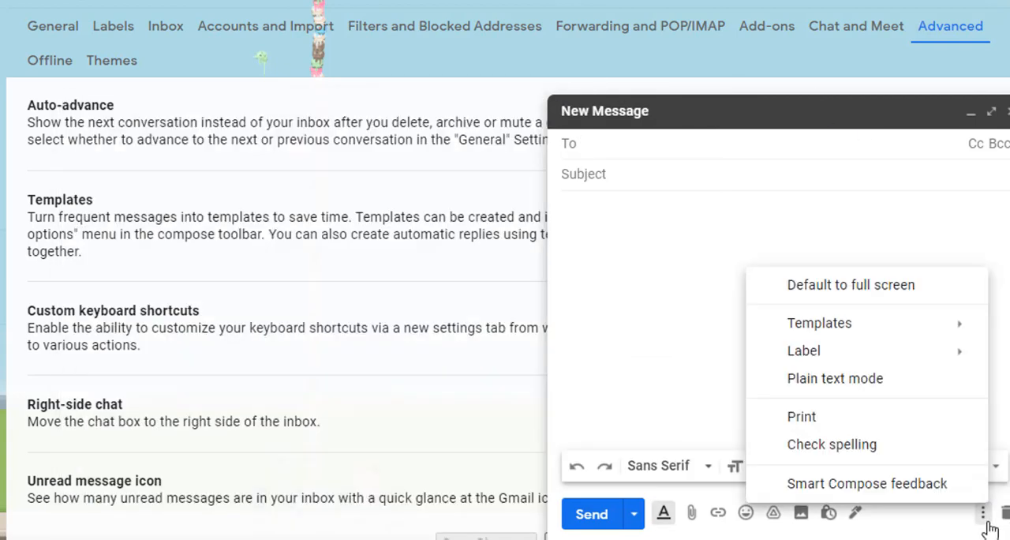
{"action": "mouse_move", "coordinate": [894, 325]}
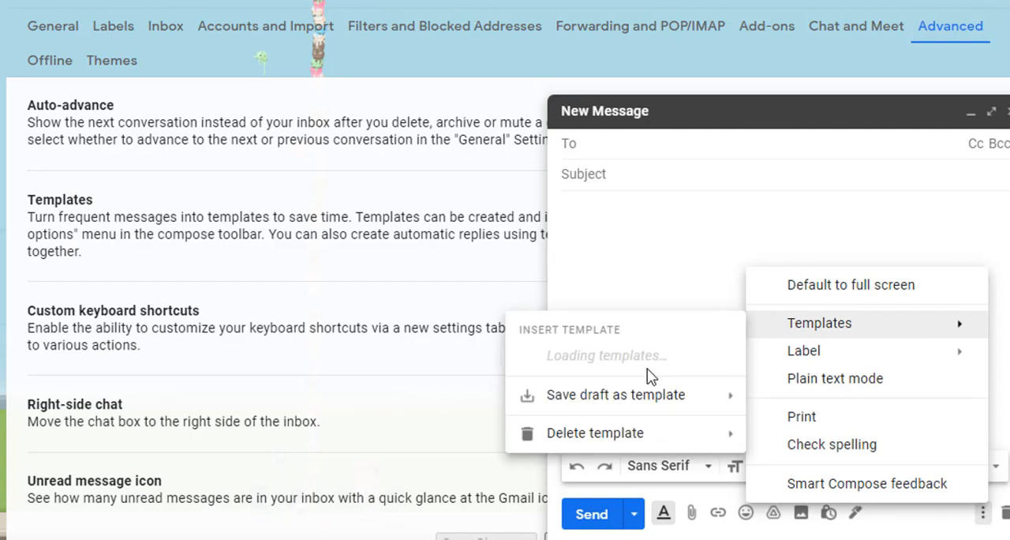
{"action": "left_click", "coordinate": [663, 131]}
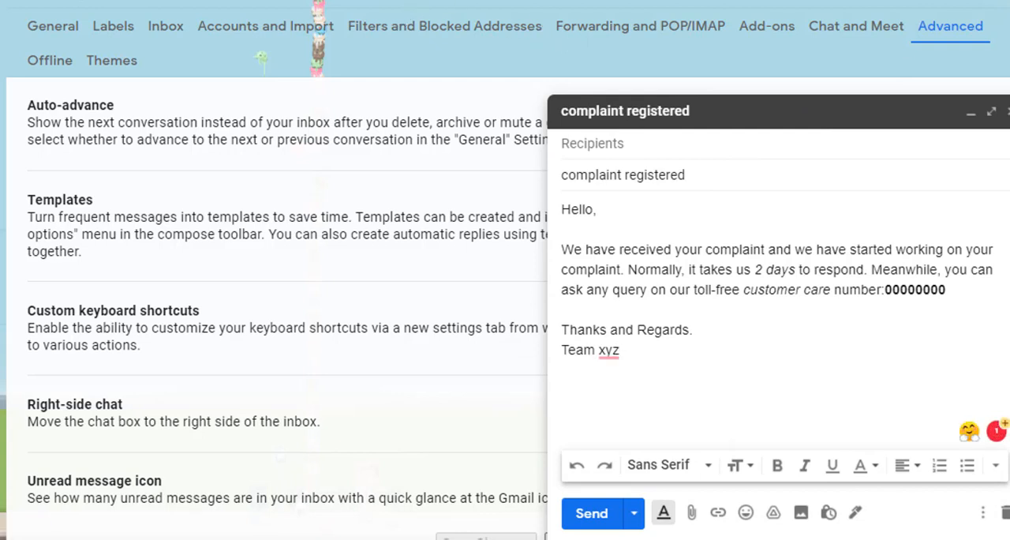
{"action": "left_click", "coordinate": [1006, 111]}
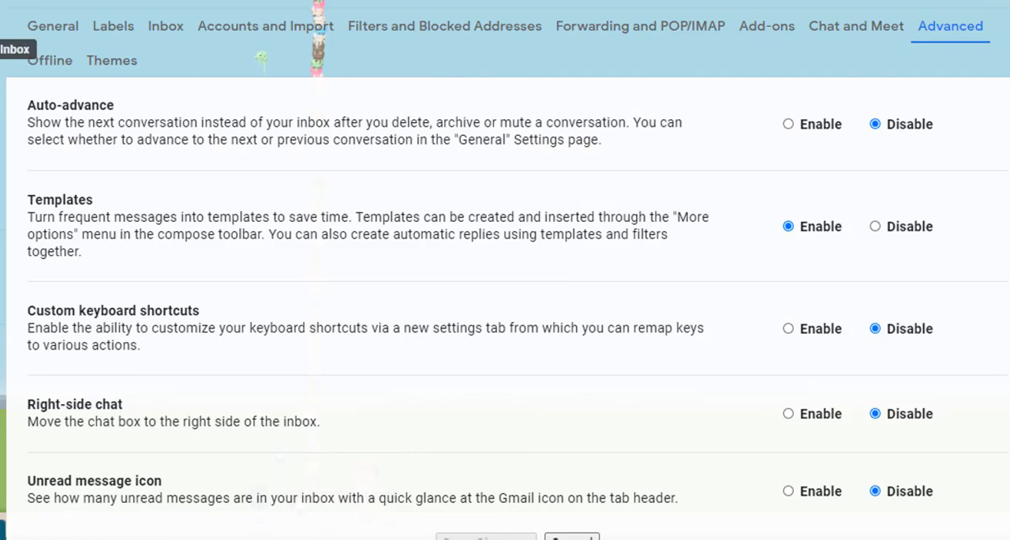
Step: Show the Snoozed mail, clear the search text and open the detailed search criteria
{"action": "left_click", "coordinate": [22, 169]}
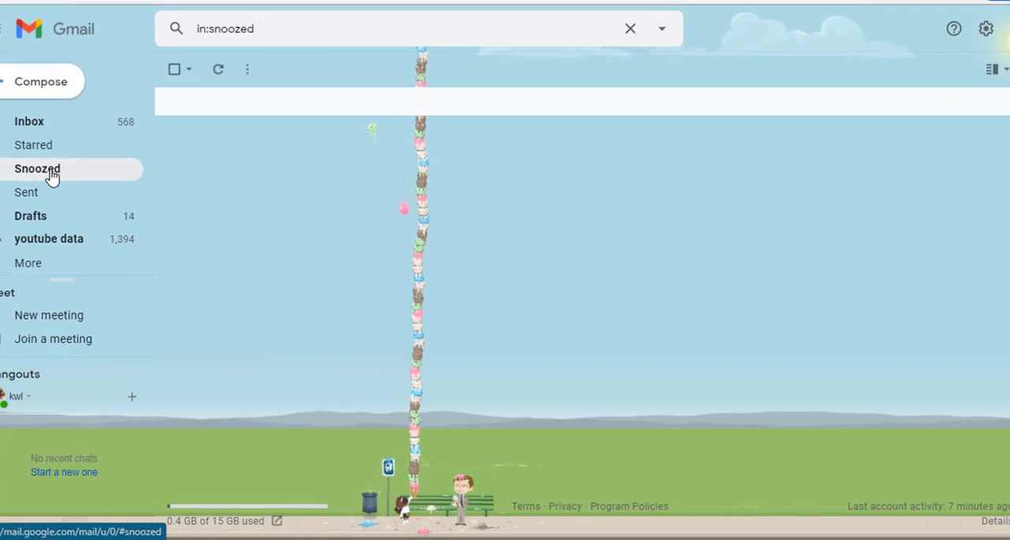
{"action": "left_click", "coordinate": [287, 34]}
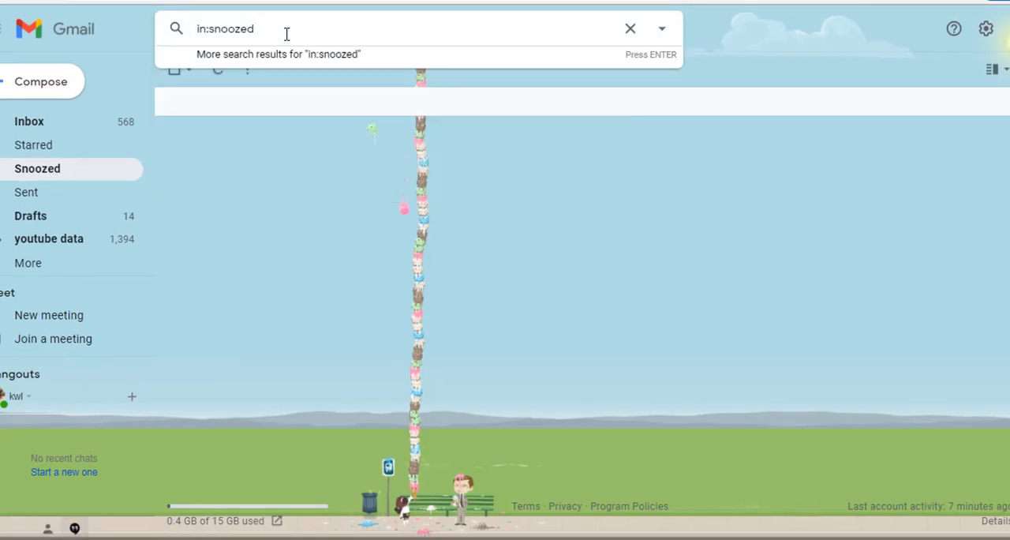
{"action": "key", "text": "BackSpace"}
{"action": "key", "text": "BackSpace"}
{"action": "key", "text": "BackSpace"}
{"action": "key", "text": "BackSpace"}
{"action": "key", "text": "BackSpace"}
{"action": "key", "text": "BackSpace"}
{"action": "key", "text": "BackSpace"}
{"action": "key", "text": "BackSpace"}
{"action": "key", "text": "BackSpace"}
{"action": "key", "text": "BackSpace"}
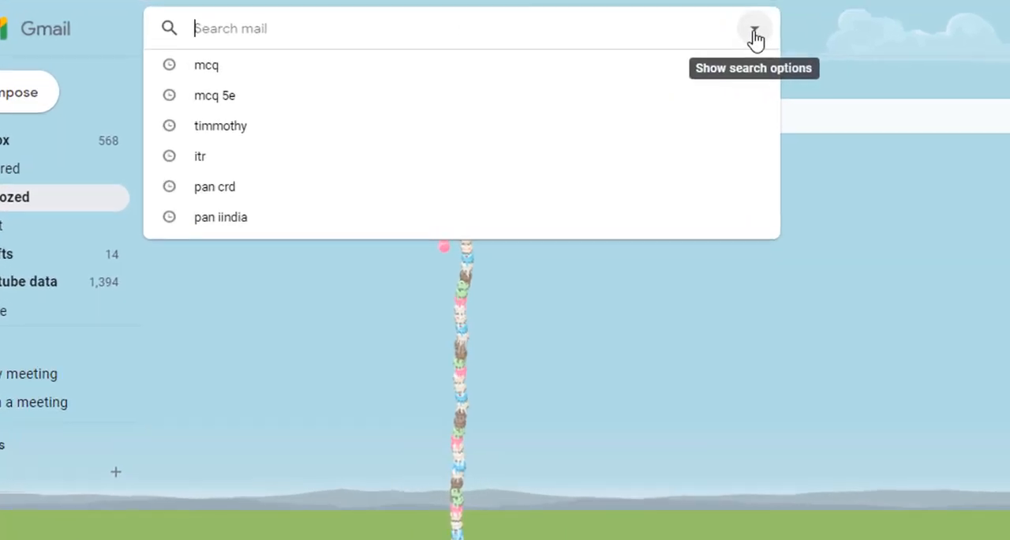
{"action": "left_click", "coordinate": [668, 33]}
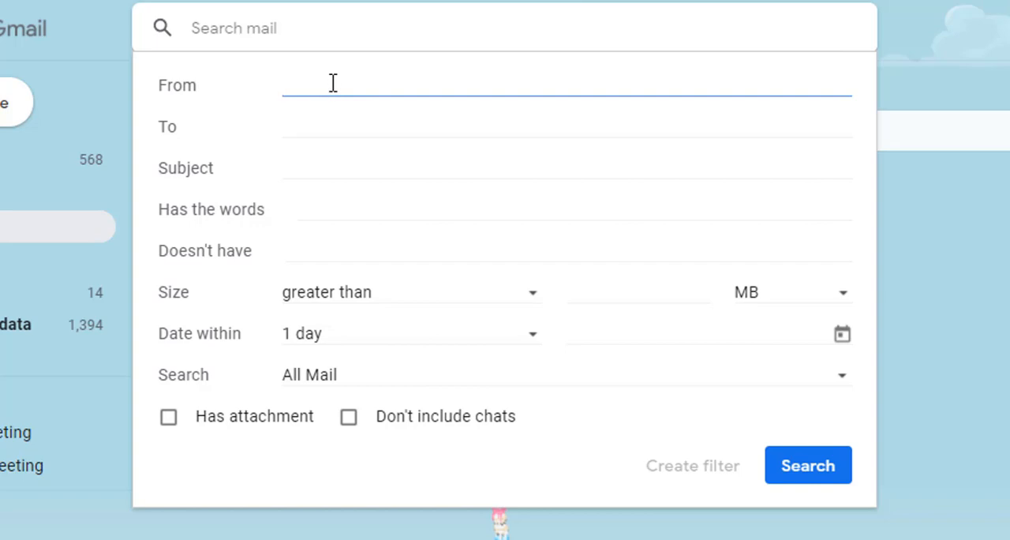
Step: Set the subject criterion of the mail search to "Web forum complaints"
{"action": "left_click", "coordinate": [312, 166]}
{"action": "type", "text": "com"}
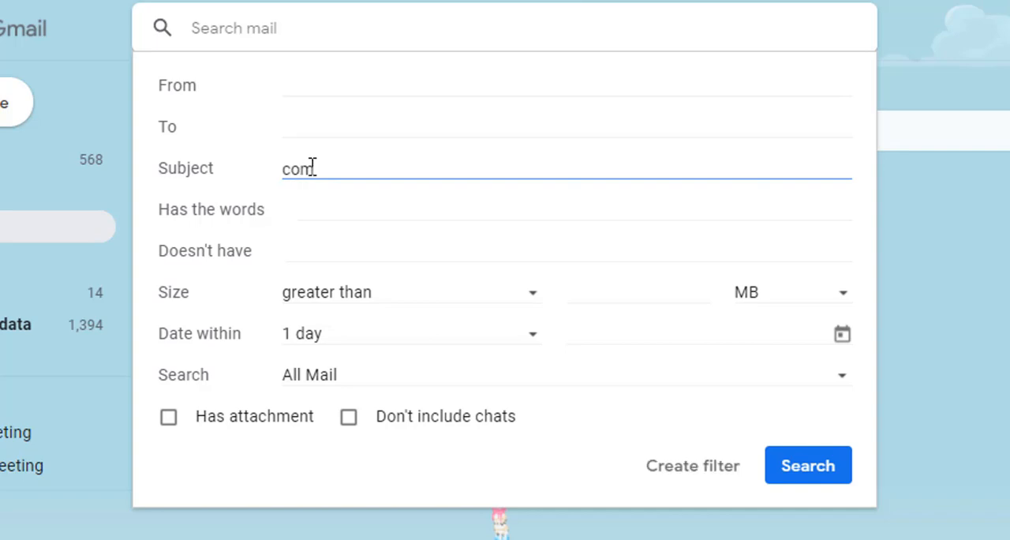
{"action": "type", "text": "Web foru"}
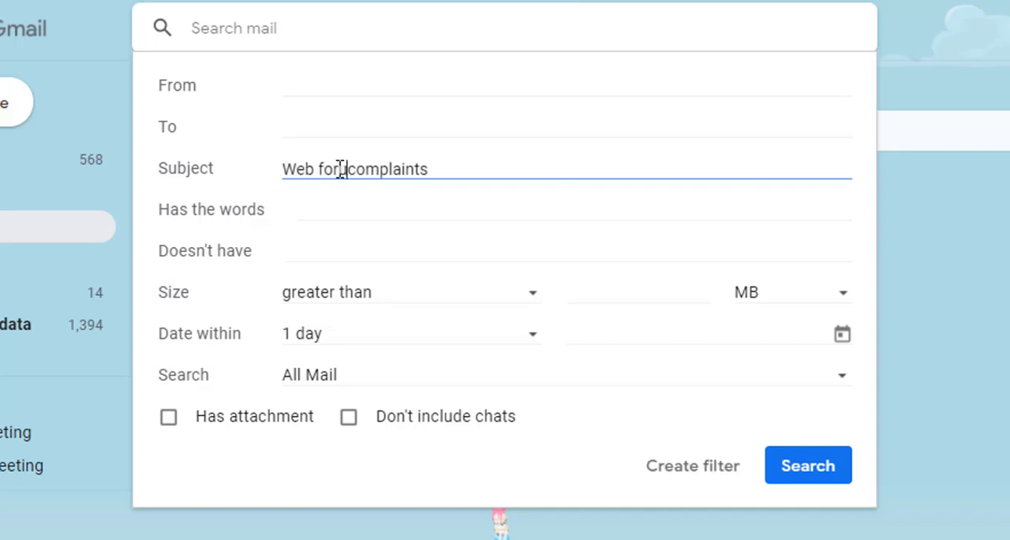
{"action": "type", "text": "m"}
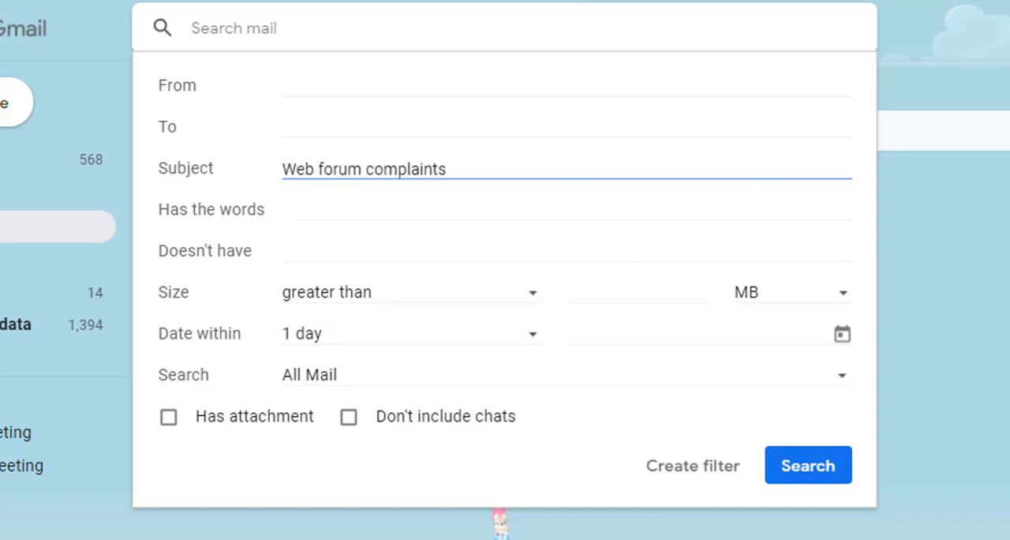
{"action": "left_click_drag", "start_coordinate": [462, 165], "coordinate": [129, 174]}
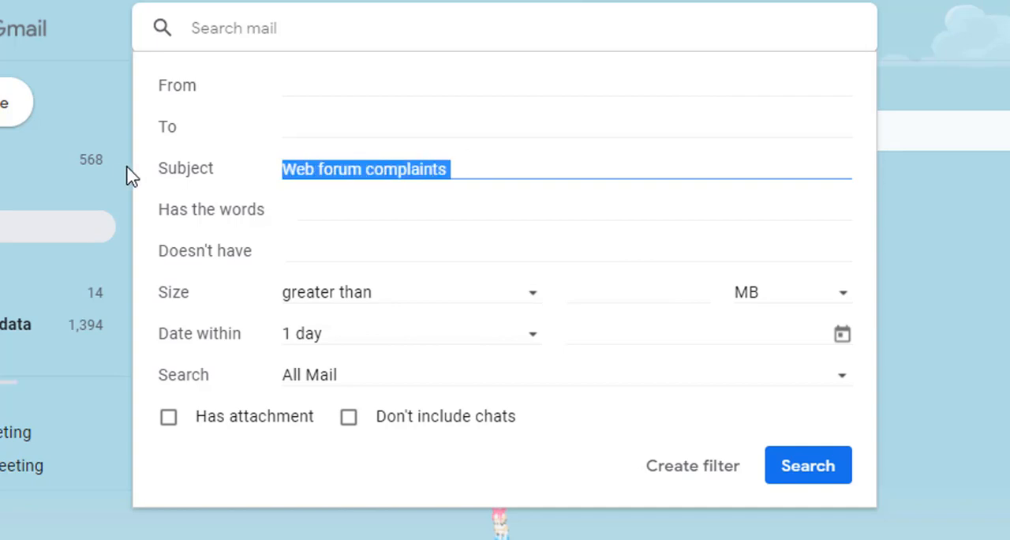
{"action": "left_click", "coordinate": [355, 220]}
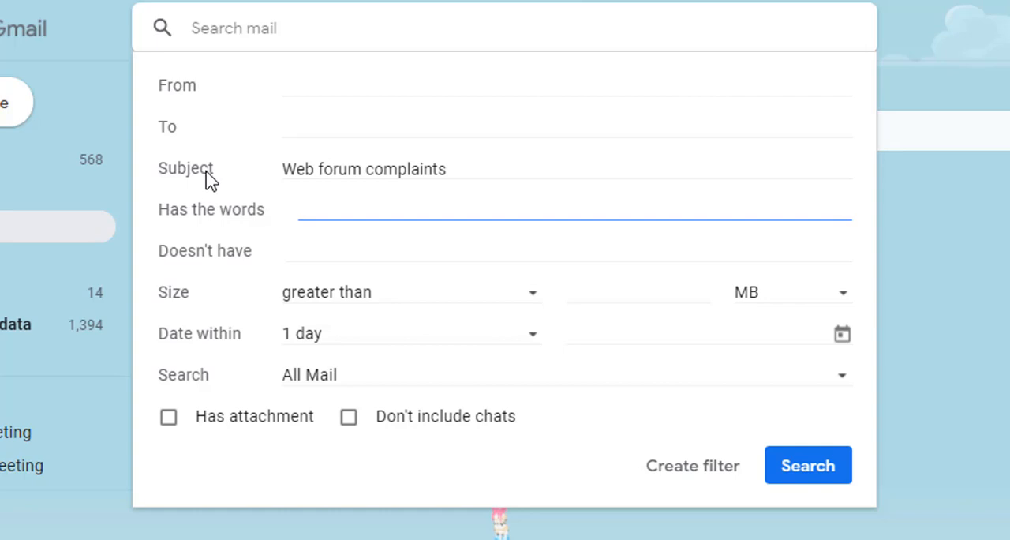
Step: Set the date range of the mail search criteria to within 1 month and look through the date calendar
{"action": "left_click_drag", "start_coordinate": [455, 171], "coordinate": [198, 165]}
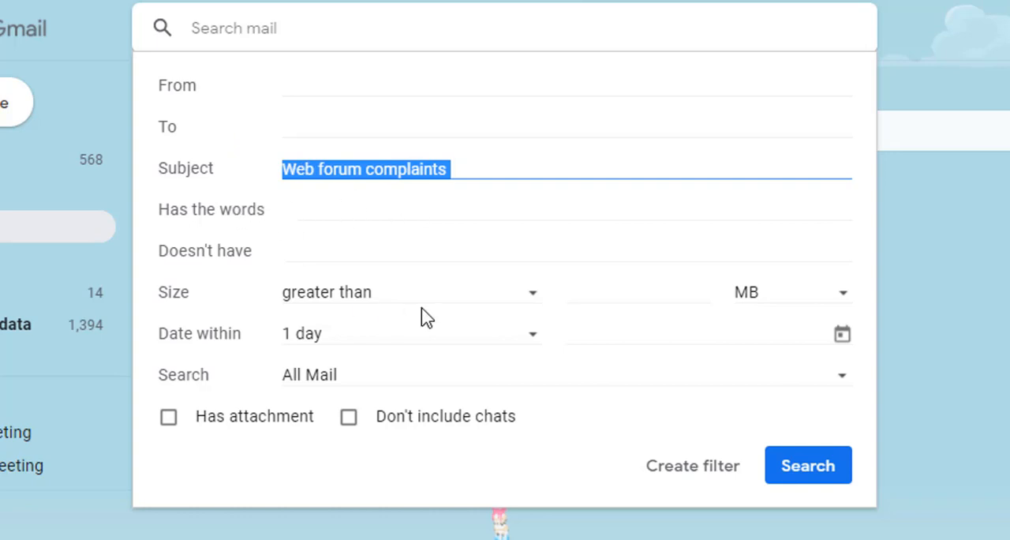
{"action": "left_click", "coordinate": [326, 344]}
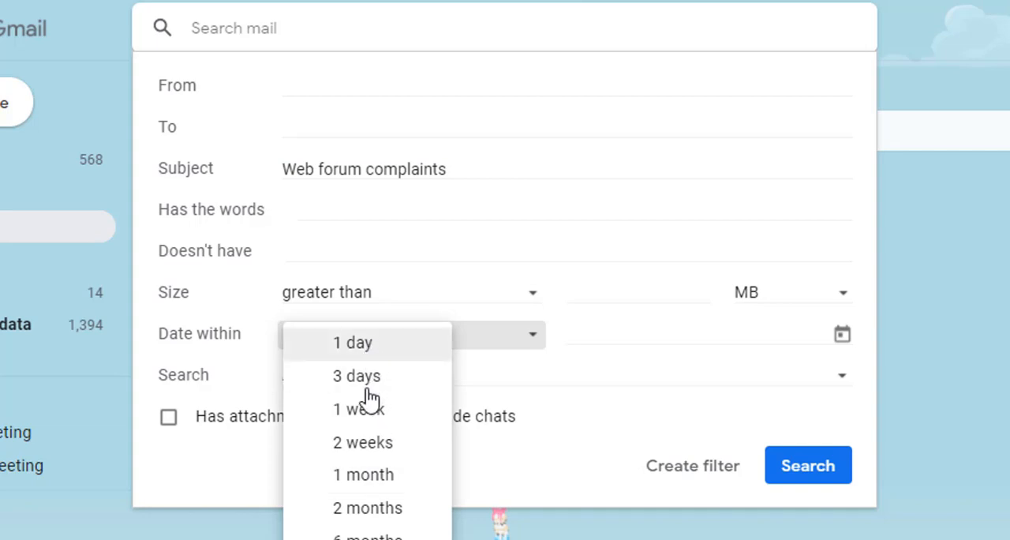
{"action": "left_click", "coordinate": [365, 478]}
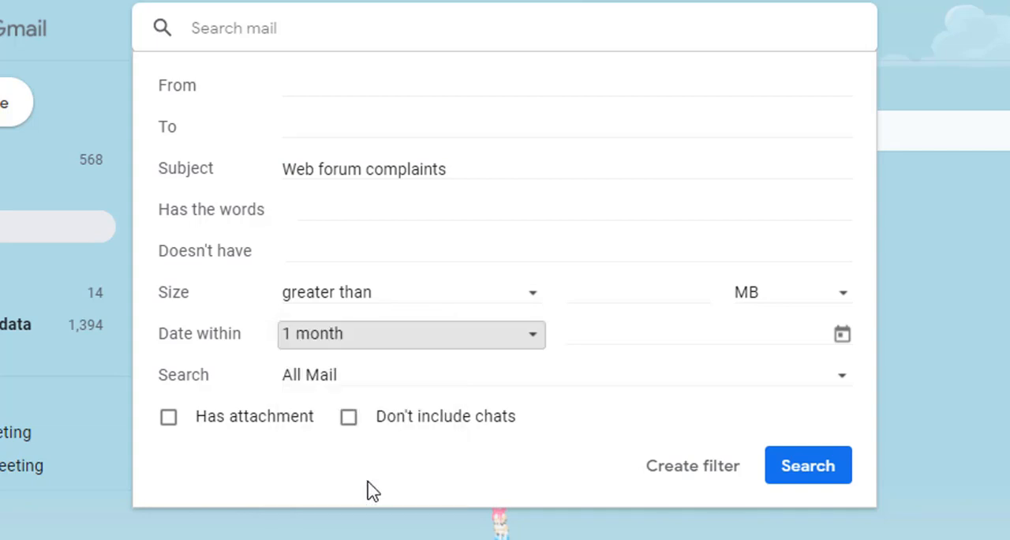
{"action": "left_click", "coordinate": [739, 331]}
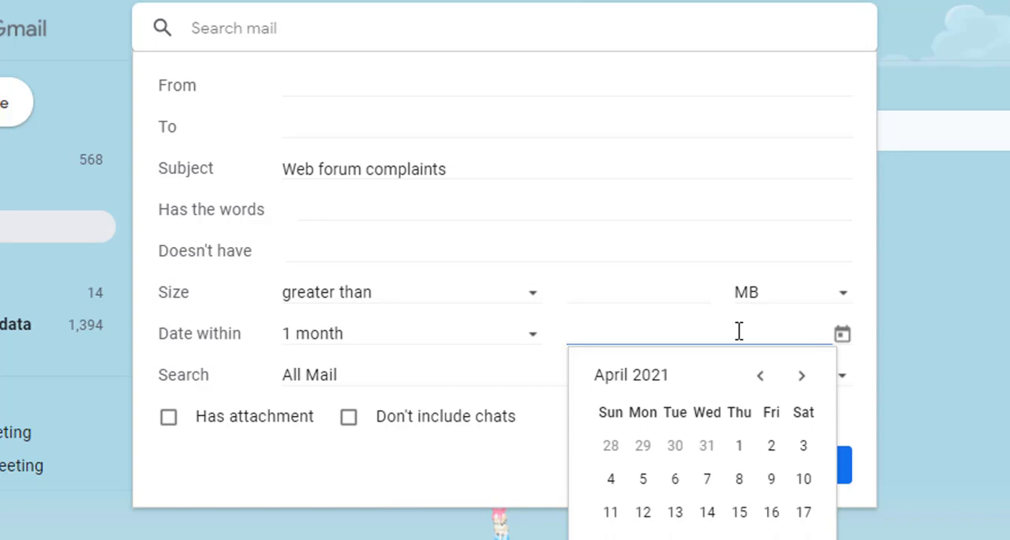
{"action": "left_click", "coordinate": [803, 377]}
{"action": "left_click", "coordinate": [761, 377]}
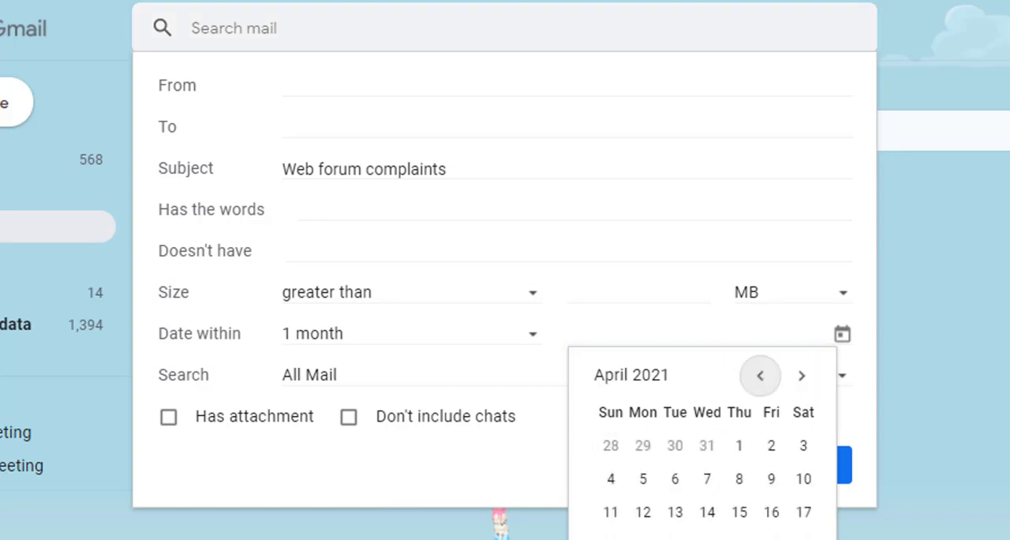
{"action": "key", "text": "Escape"}
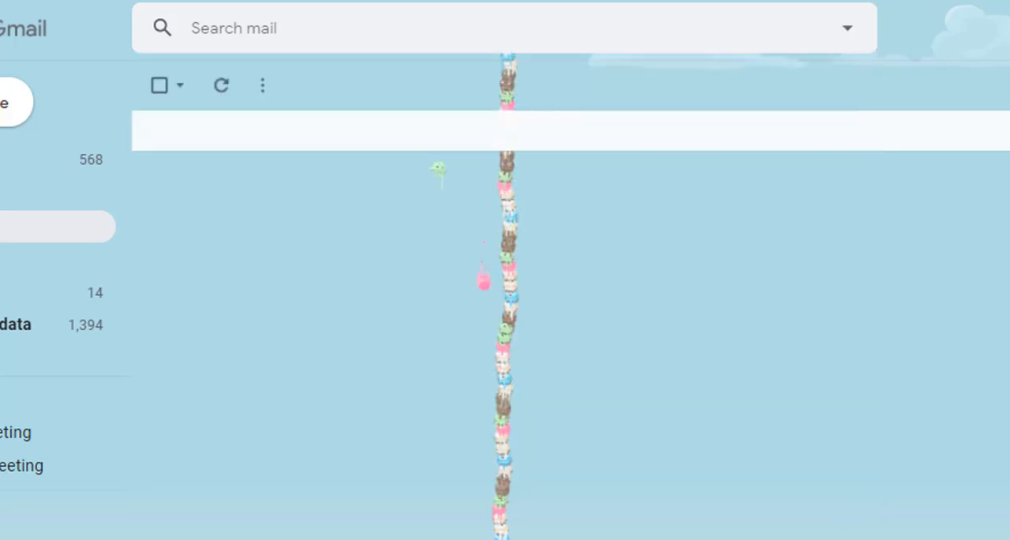
{"action": "left_click", "coordinate": [847, 29]}
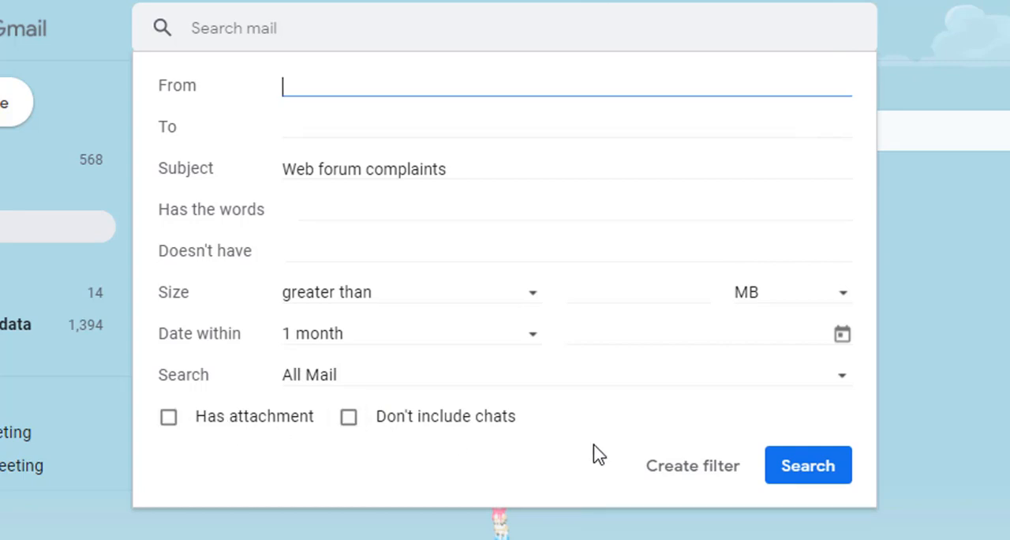
Step: Start a filter from the search criteria and have it send the "complaint registered" template
{"action": "left_click", "coordinate": [718, 481]}
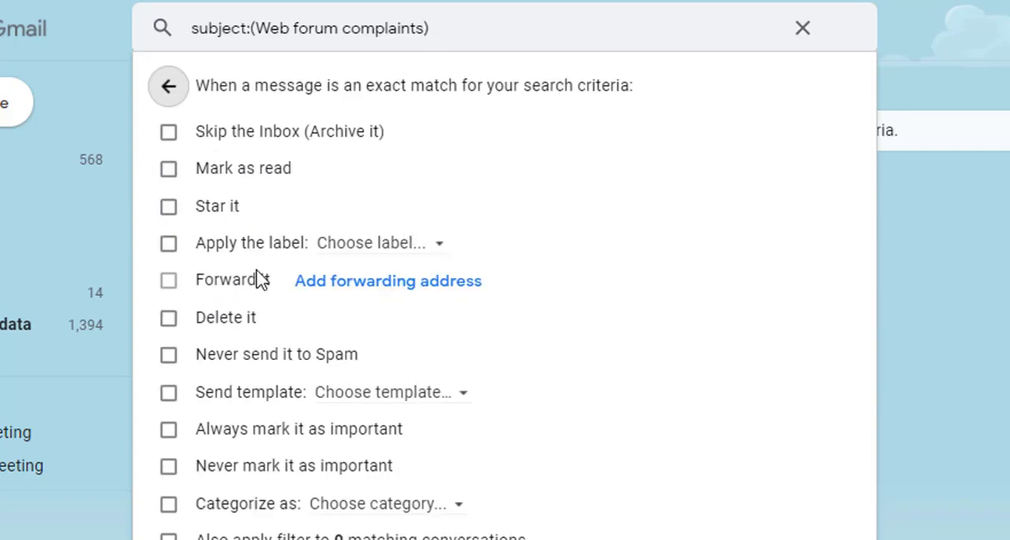
{"action": "left_click", "coordinate": [169, 394]}
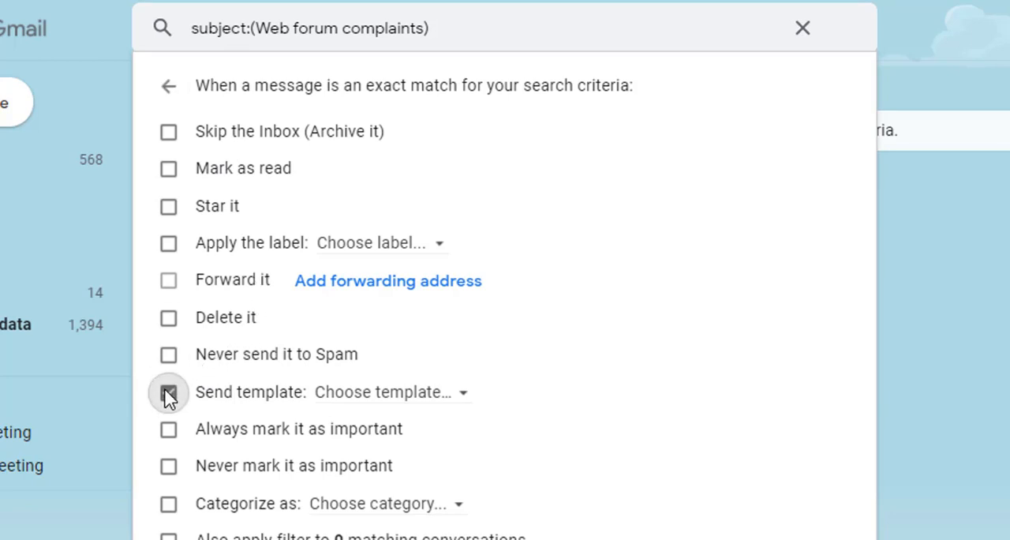
{"action": "left_click", "coordinate": [405, 399]}
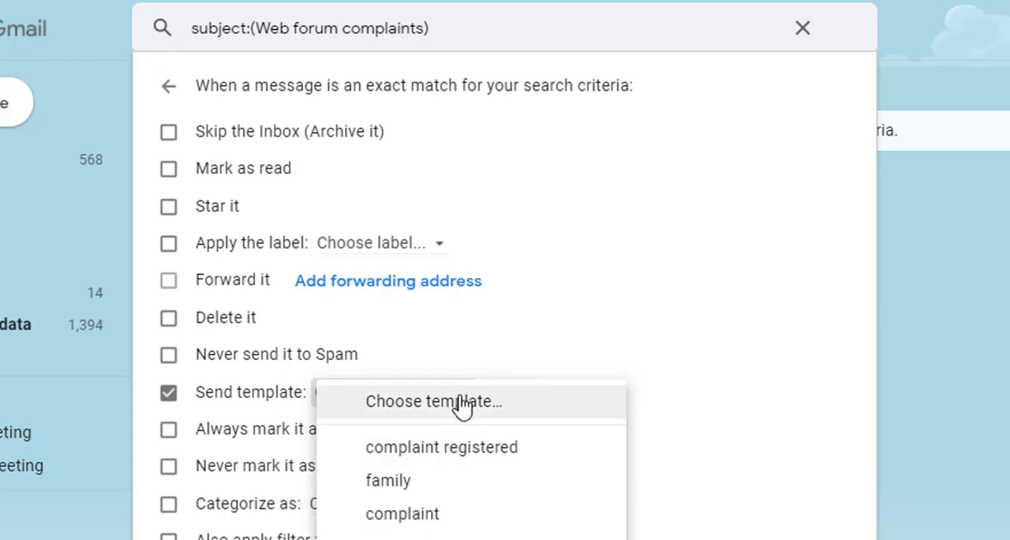
{"action": "left_click", "coordinate": [441, 449]}
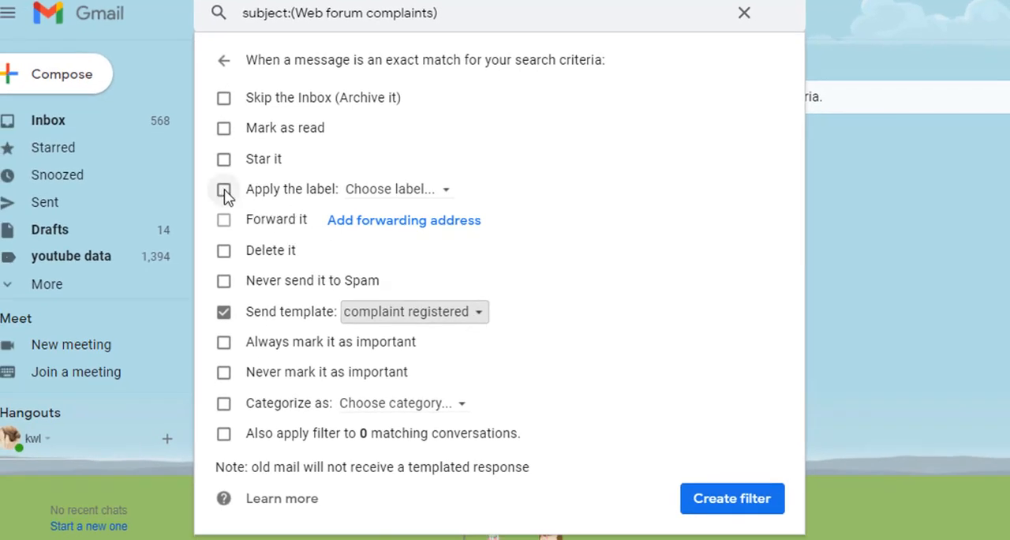
Step: Have the filter apply a new label named "complaints received" and create the filter
{"action": "left_click", "coordinate": [224, 190]}
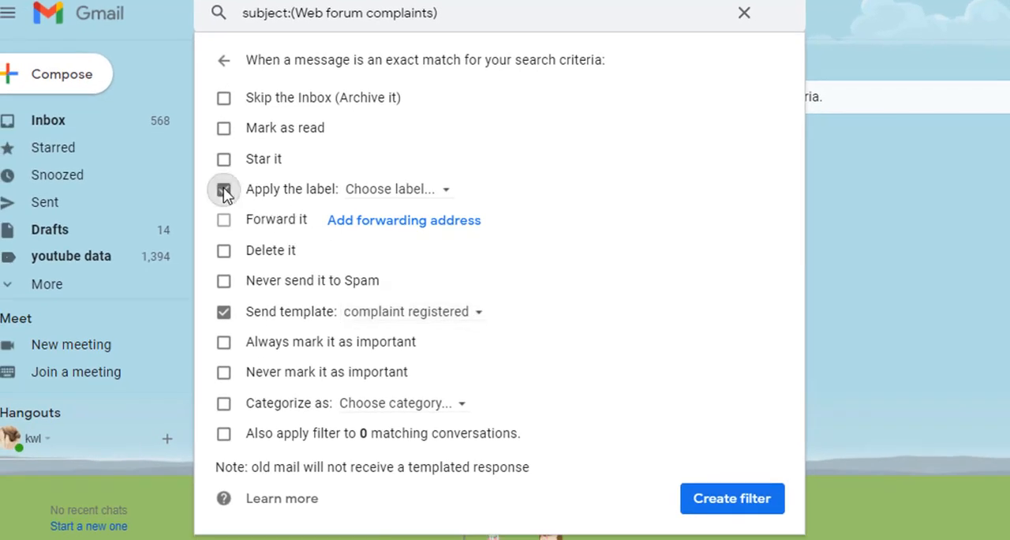
{"action": "left_click", "coordinate": [387, 194]}
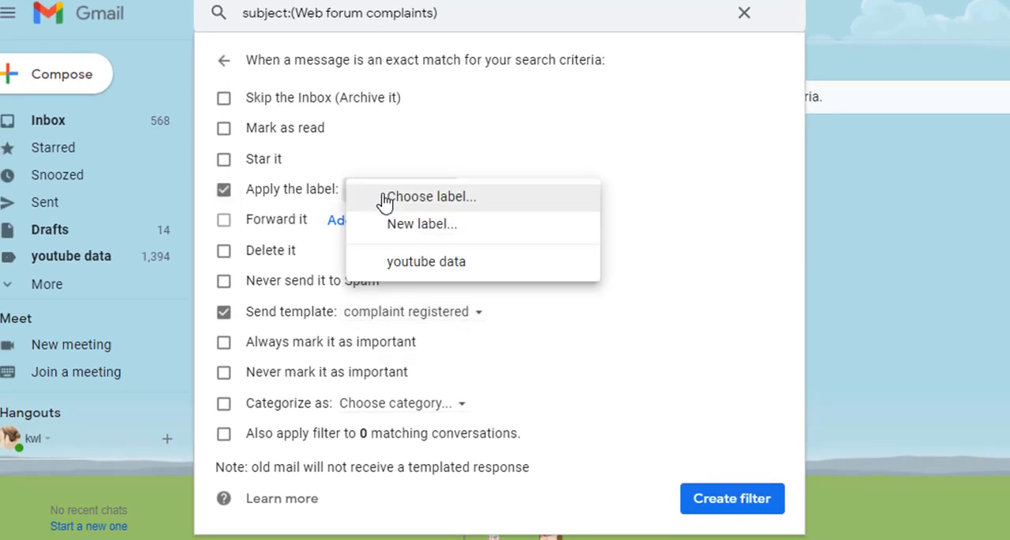
{"action": "left_click", "coordinate": [419, 230]}
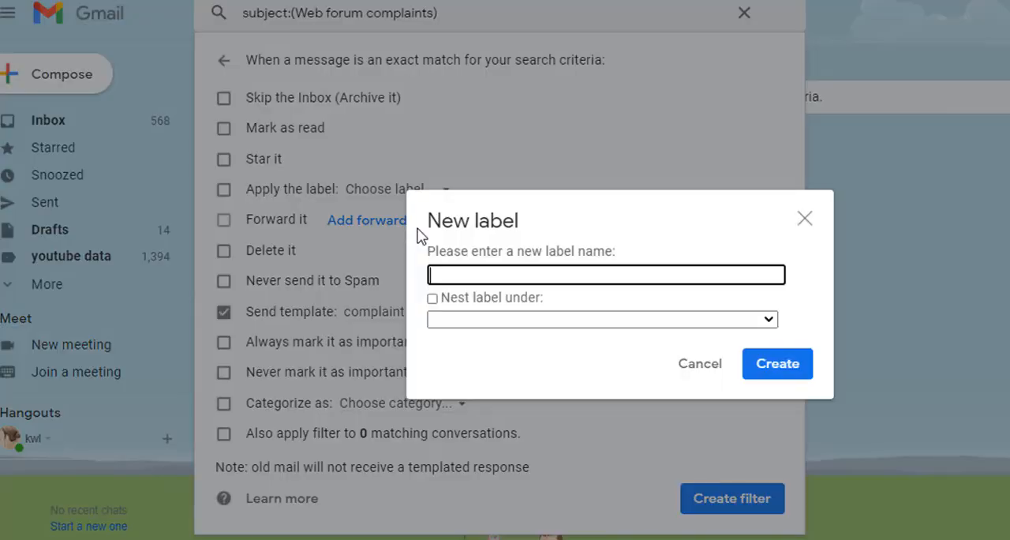
{"action": "type", "text": "complain"}
{"action": "type", "text": "ts re"}
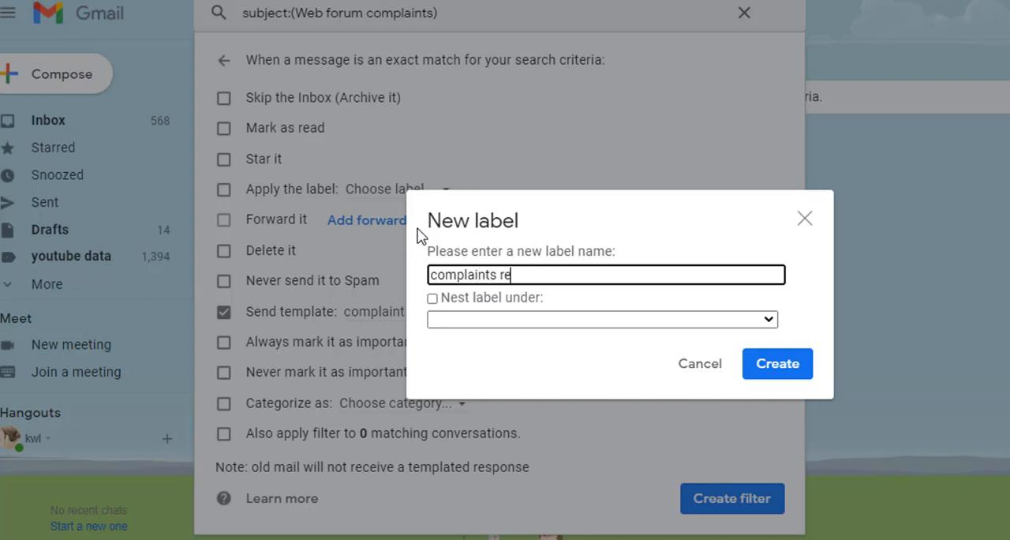
{"action": "type", "text": "ceived"}
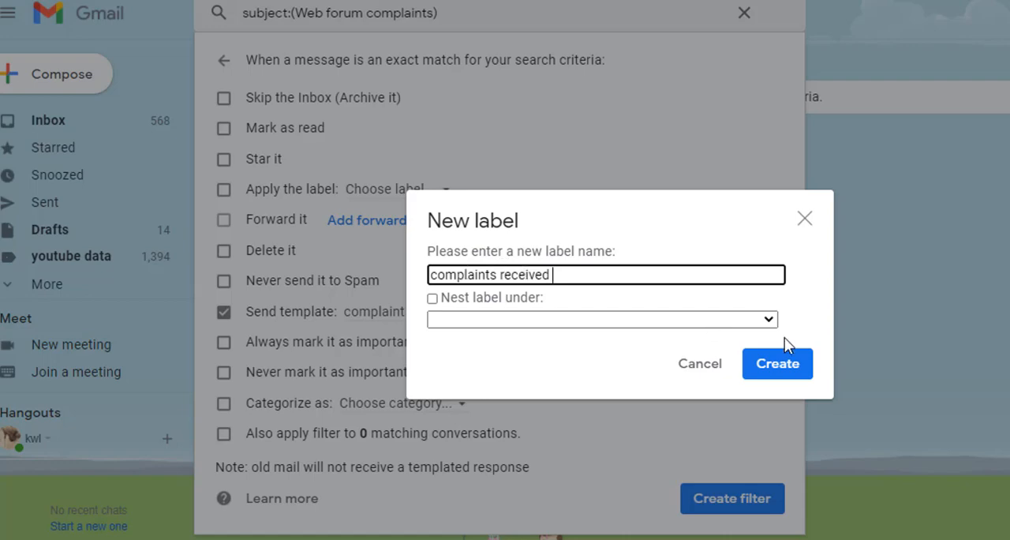
{"action": "left_click", "coordinate": [782, 368]}
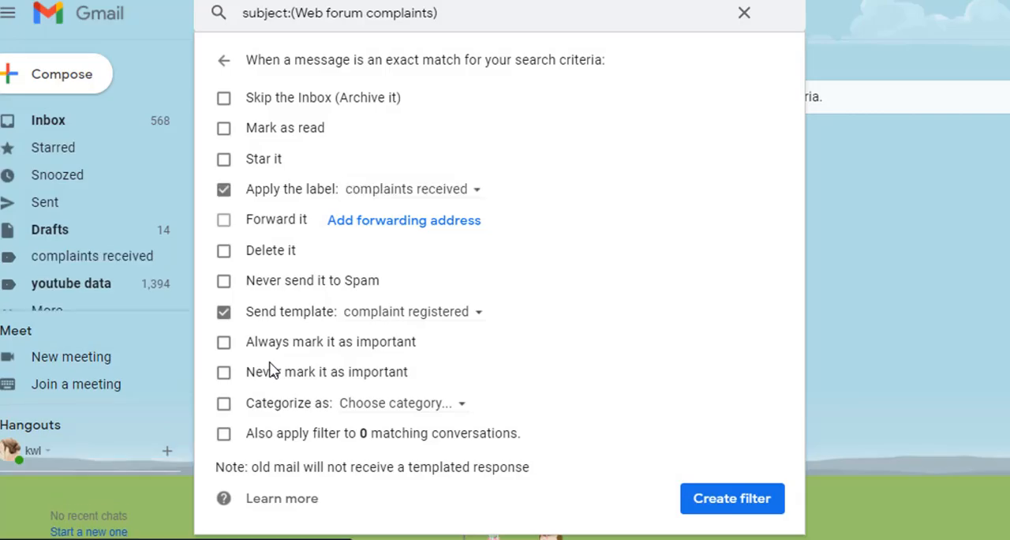
{"action": "left_click_drag", "start_coordinate": [248, 316], "coordinate": [336, 323]}
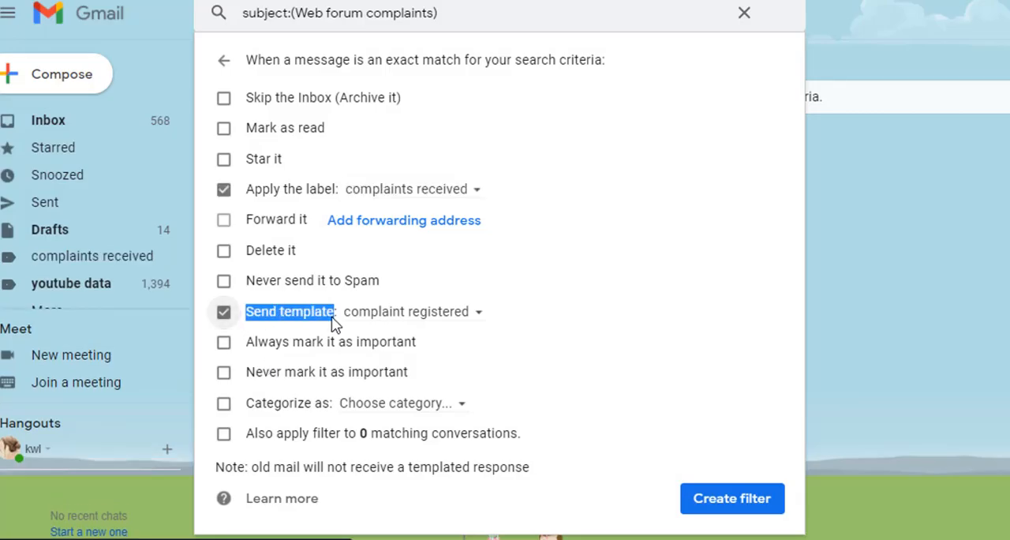
{"action": "left_click", "coordinate": [705, 509]}
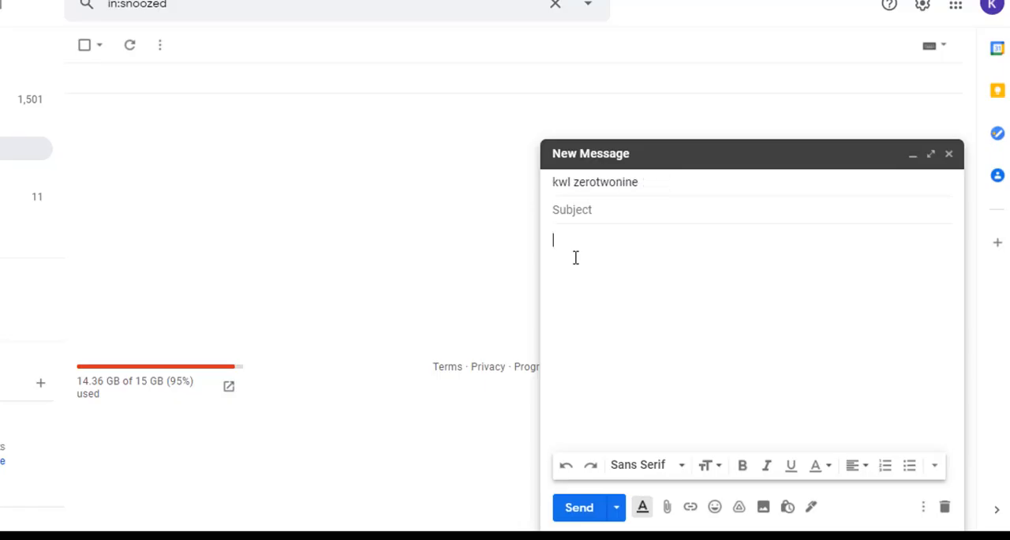
Step: From the other account, send a message with the subject "Web forum complaints" and the text "webpage is not working on iphone 11"
{"action": "left_click", "coordinate": [566, 211]}
{"action": "type", "text": "Web forum complaints"}
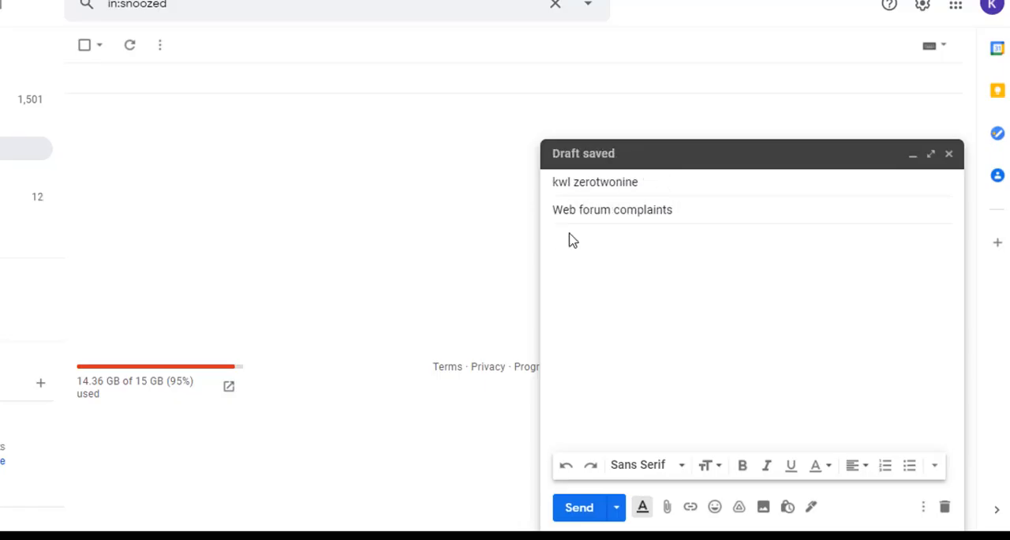
{"action": "left_click", "coordinate": [571, 240]}
{"action": "type", "text": "webpage is not w"}
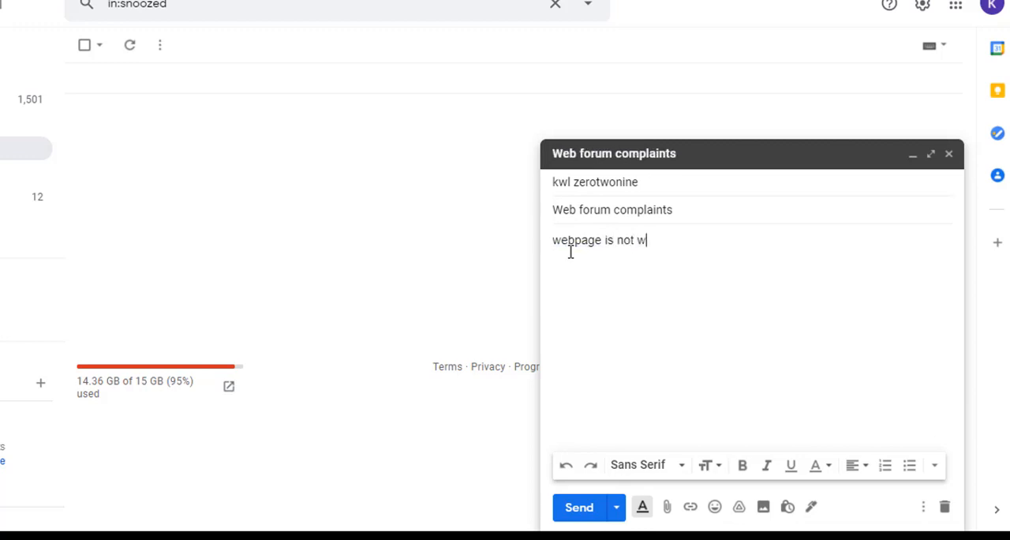
{"action": "type", "text": "orking on iphone 11"}
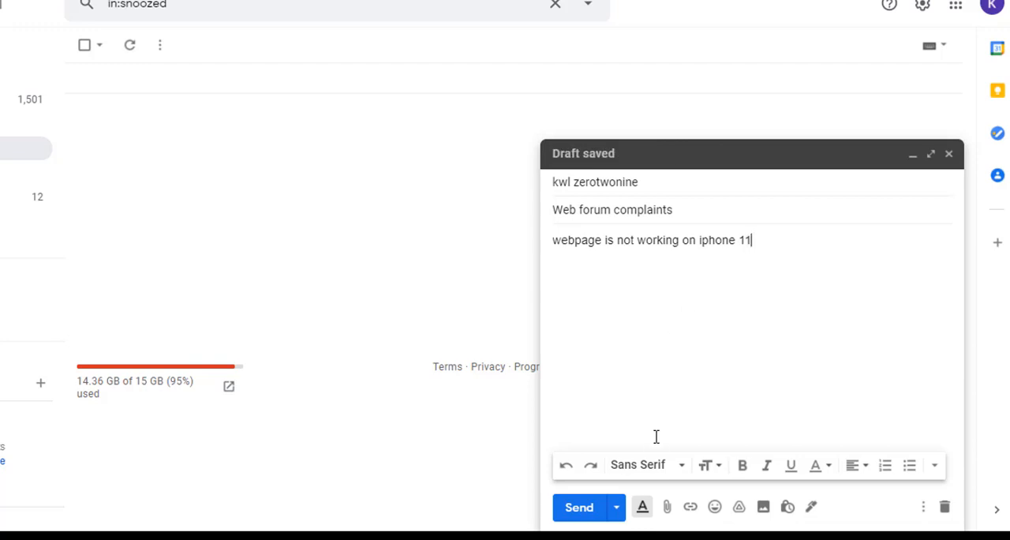
{"action": "left_click", "coordinate": [582, 509]}
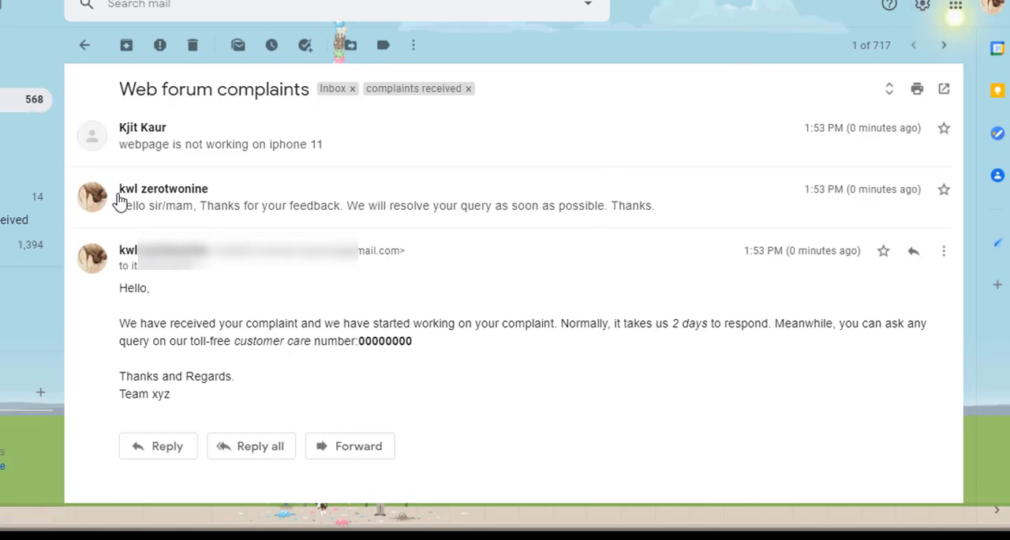
Step: In the receiving account's filter settings, delete the filter that sends the "feedback response" template
{"action": "left_click", "coordinate": [924, 7]}
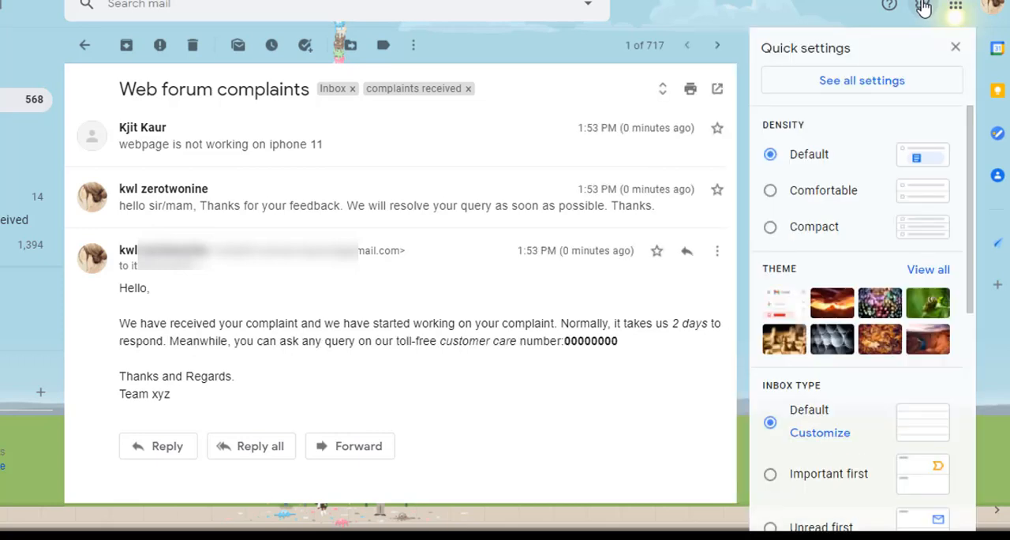
{"action": "left_click", "coordinate": [864, 90]}
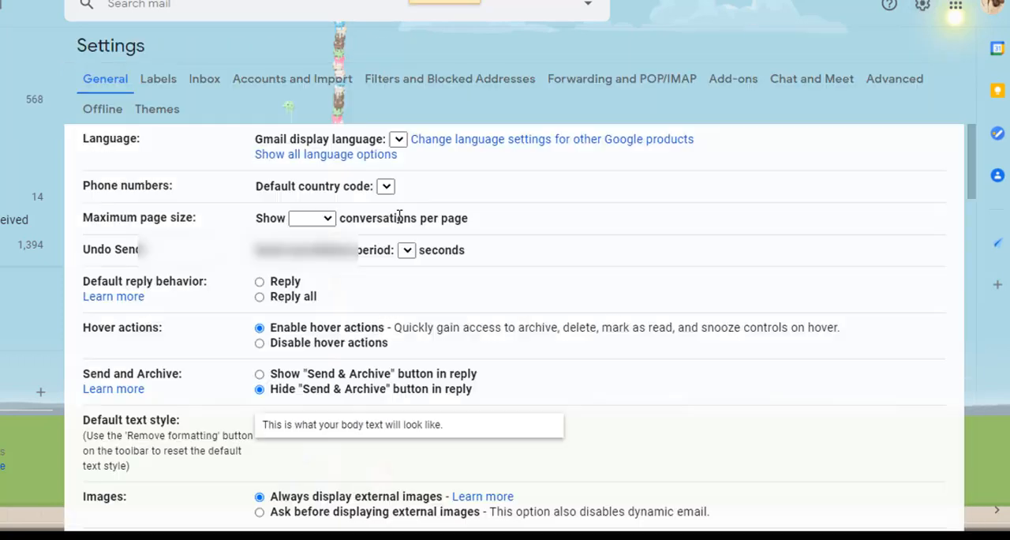
{"action": "left_click", "coordinate": [895, 79]}
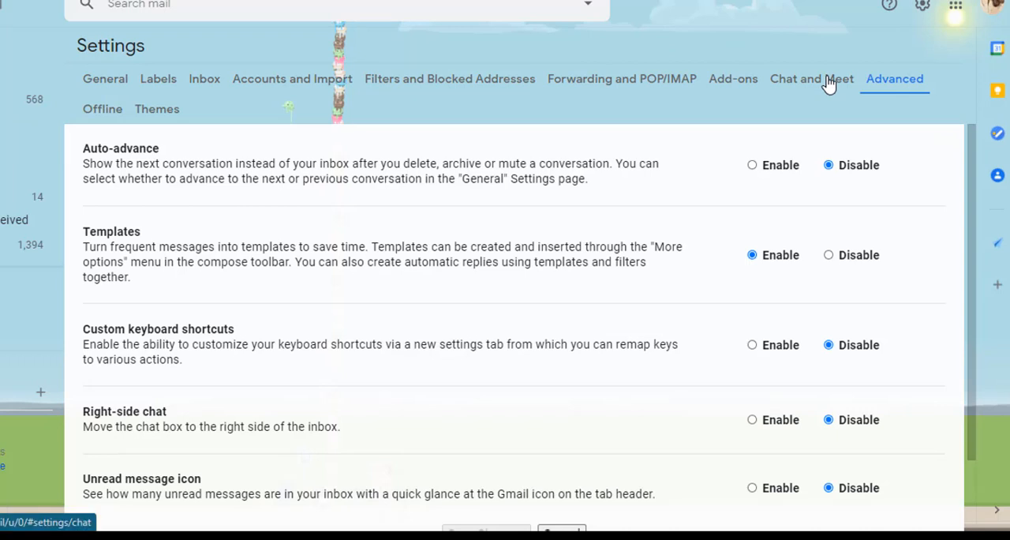
{"action": "left_click", "coordinate": [448, 82]}
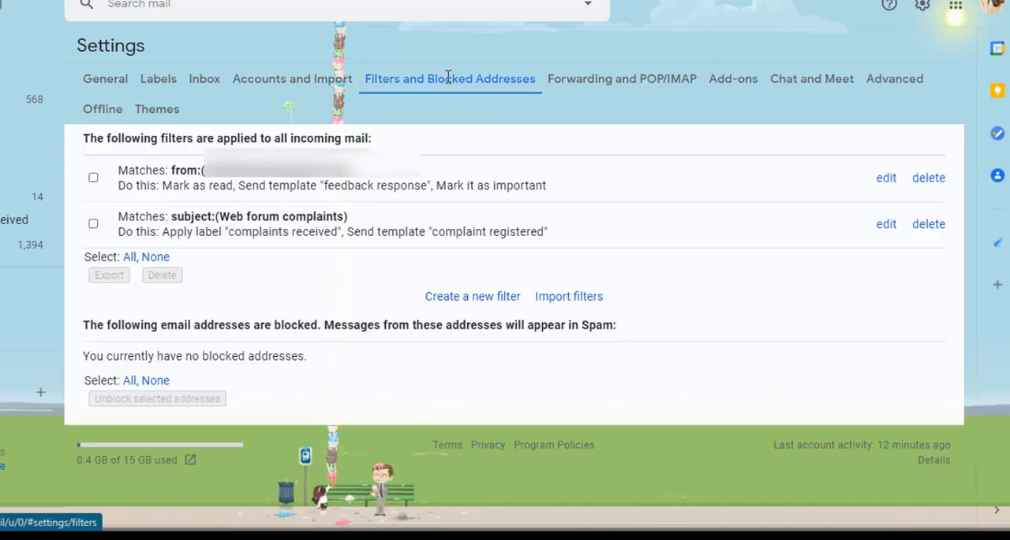
{"action": "left_click", "coordinate": [93, 178]}
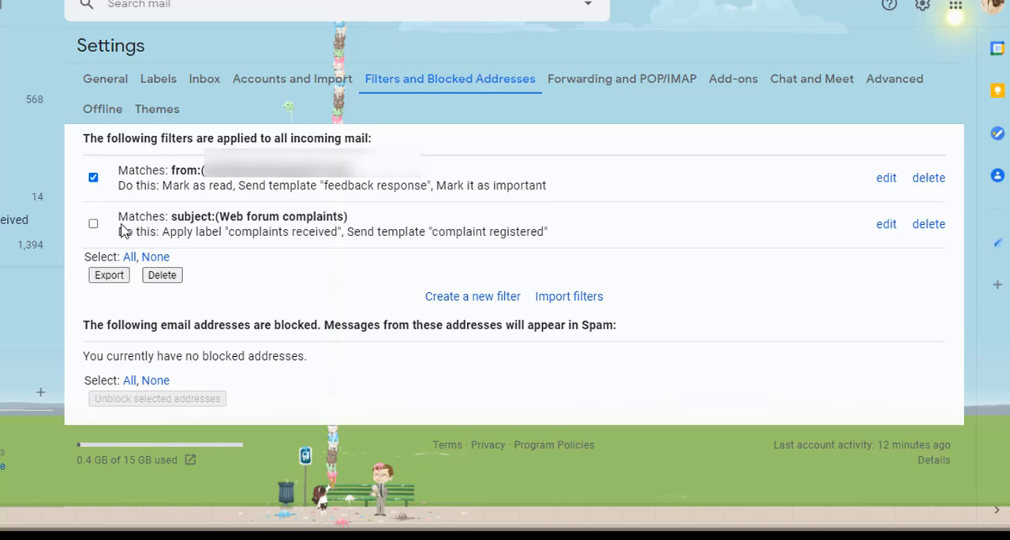
{"action": "left_click", "coordinate": [162, 275]}
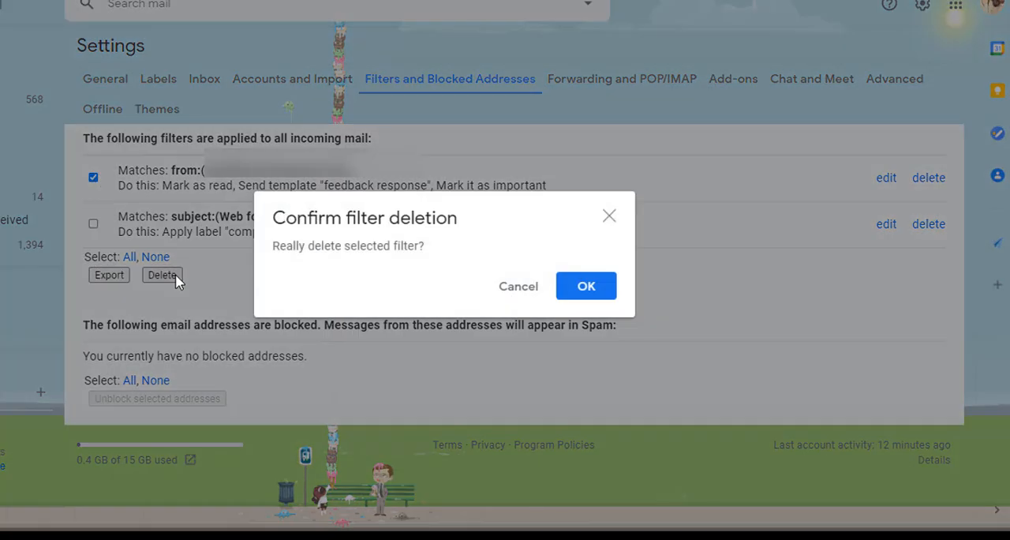
{"action": "left_click", "coordinate": [584, 288]}
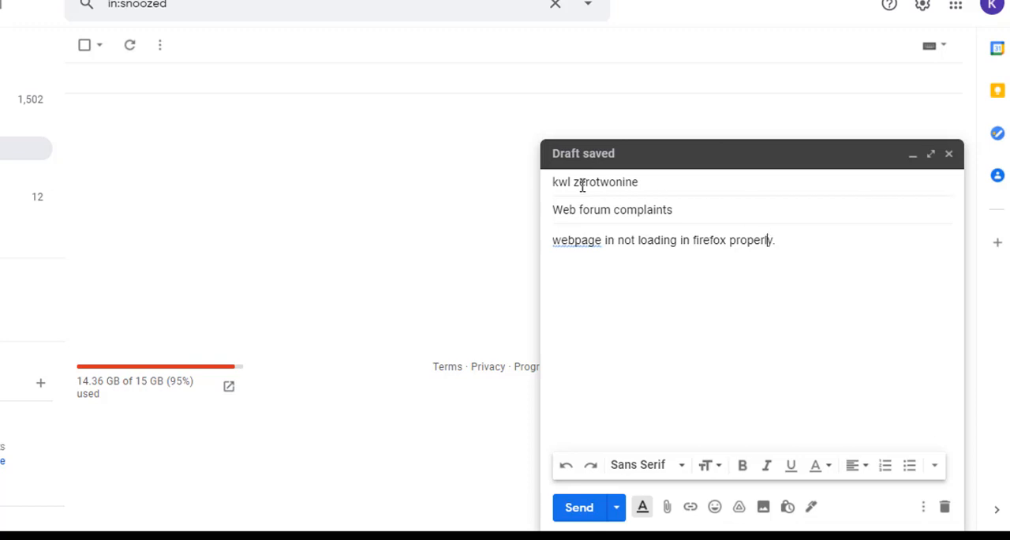
Step: Send the drafted complaint about the webpage not loading in Firefox from the other account and review the automatic reply in the received conversation
{"action": "key", "text": "ctrl+plus"}
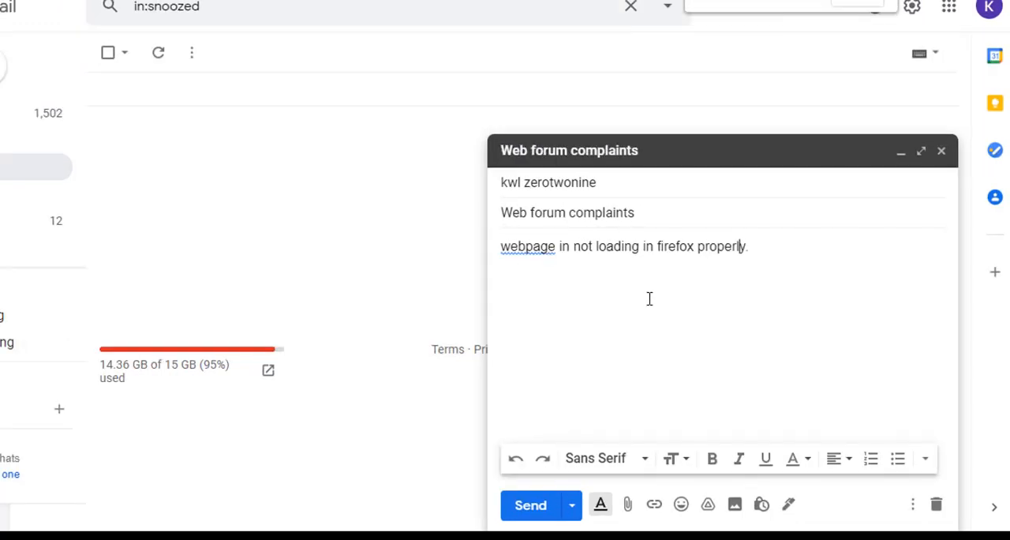
{"action": "left_click", "coordinate": [650, 300]}
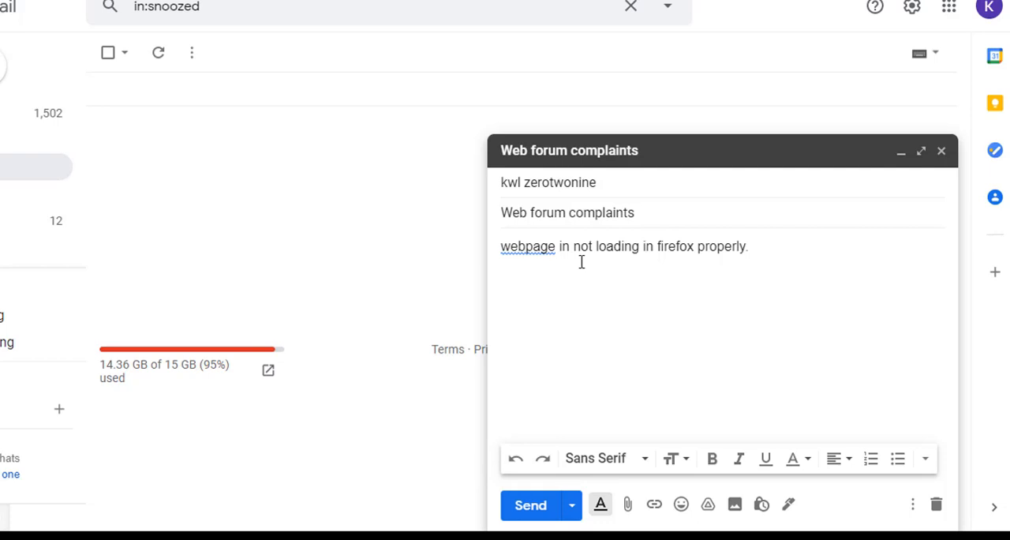
{"action": "left_click", "coordinate": [521, 511]}
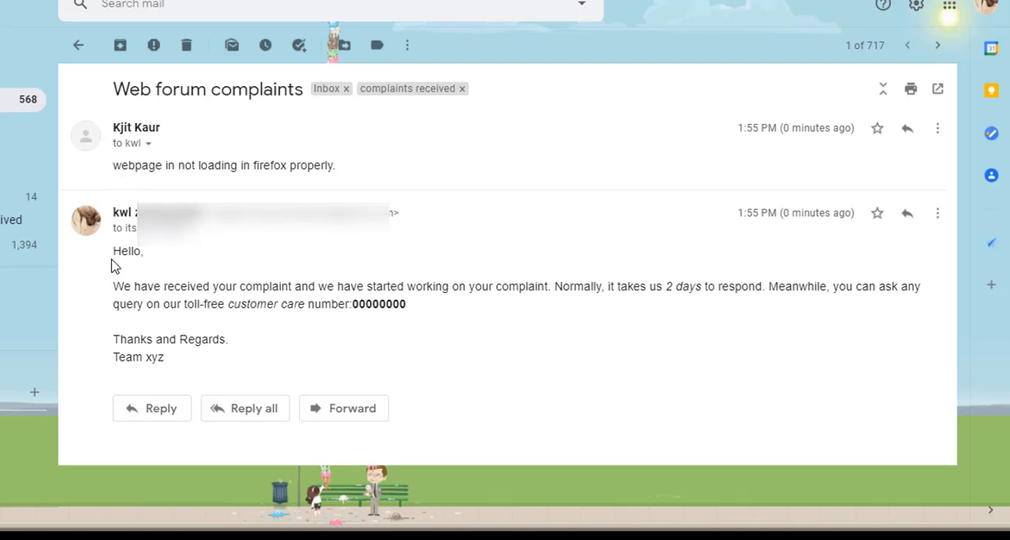
{"action": "left_click_drag", "start_coordinate": [111, 254], "coordinate": [95, 242]}
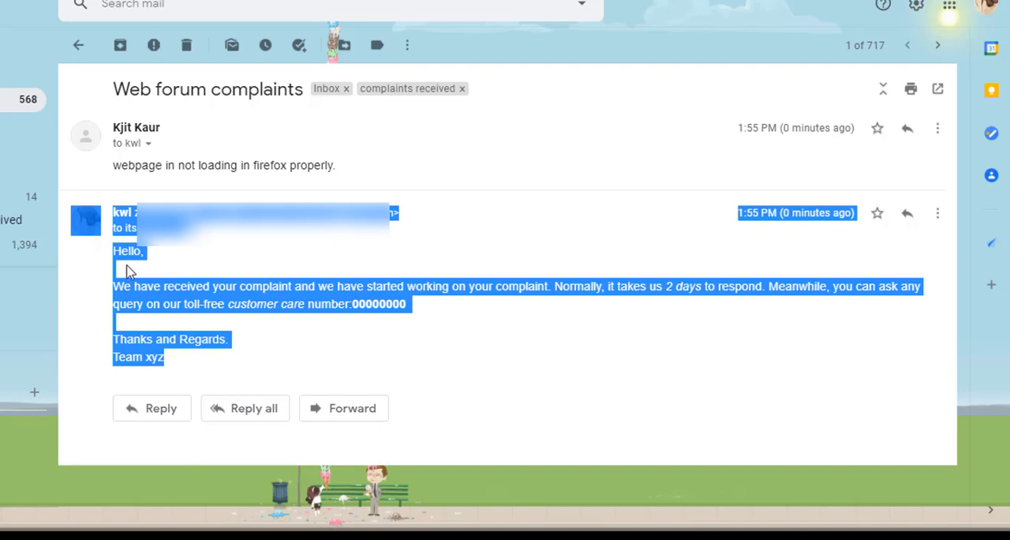
{"action": "left_click", "coordinate": [205, 301]}
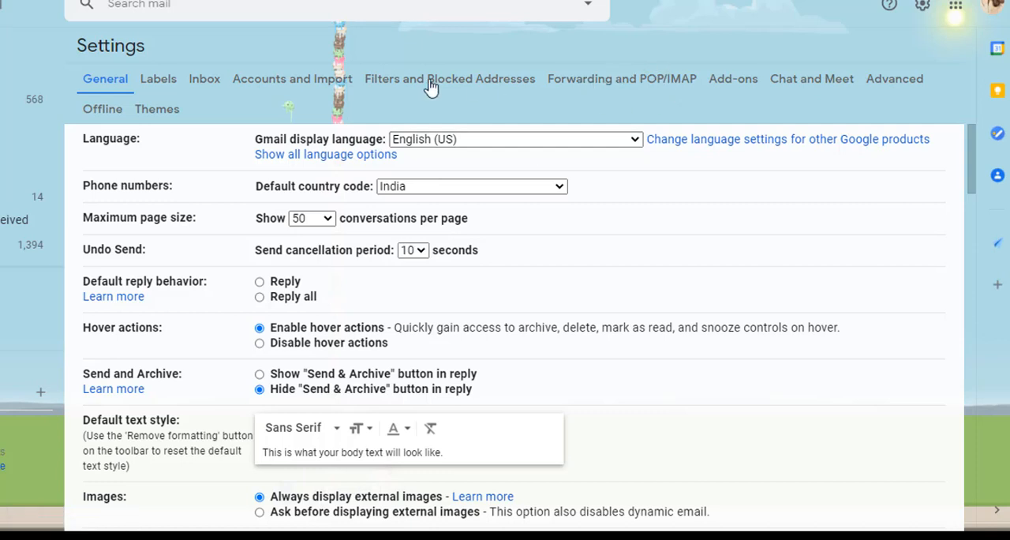
Step: Open the settings for filters and blocked addresses and start a new filter
{"action": "left_click", "coordinate": [406, 77]}
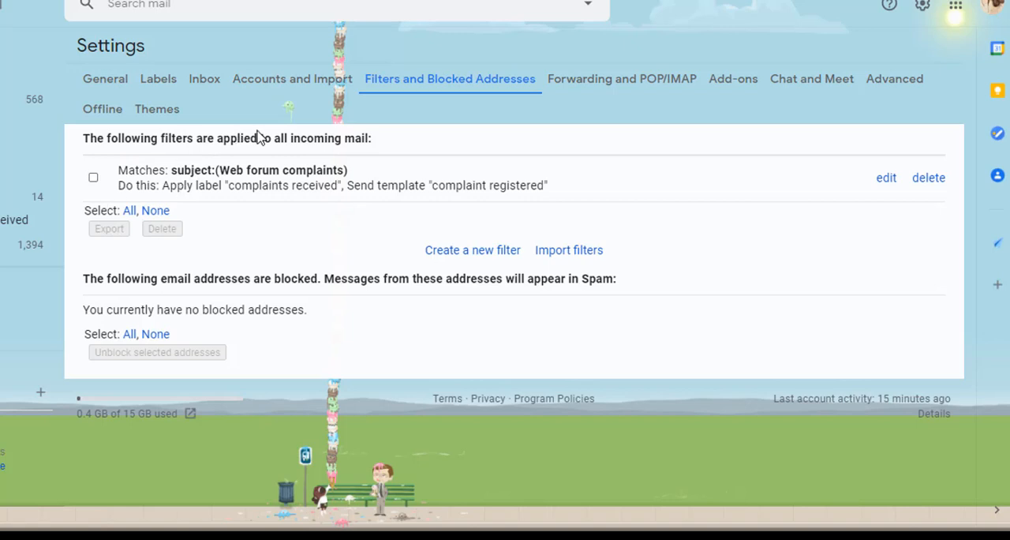
{"action": "left_click", "coordinate": [465, 251]}
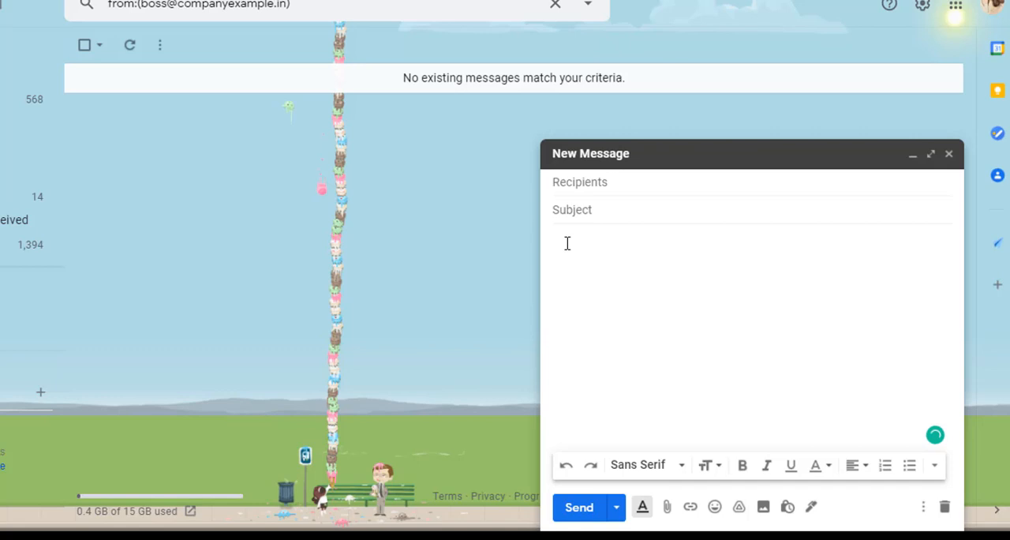
Step: Draft a new message reading "hello sir," followed below by "I have received your email and has started working on it."
{"action": "type", "text": "hello sir,"}
{"action": "key", "text": "Return"}
{"action": "key", "text": "Return"}
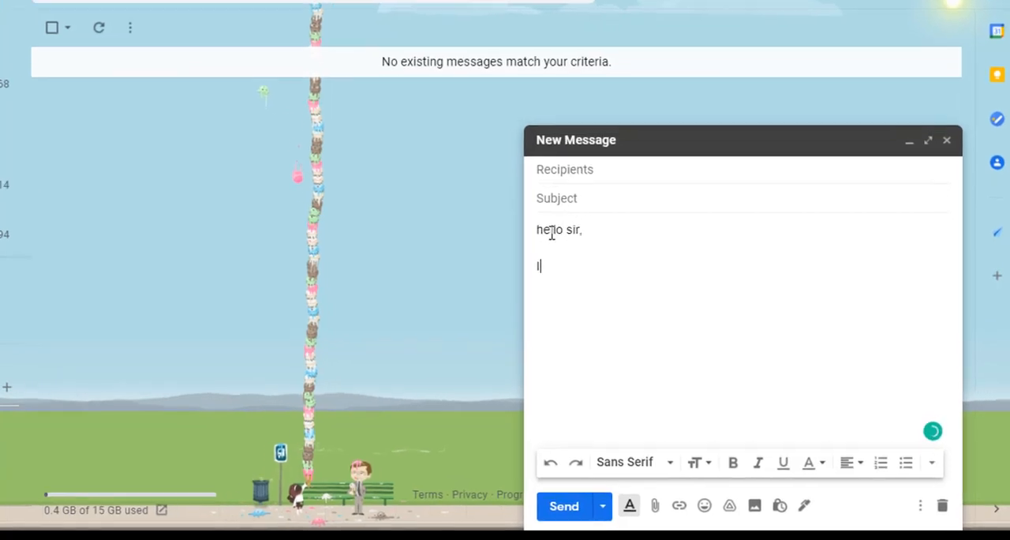
{"action": "type", "text": "I have "}
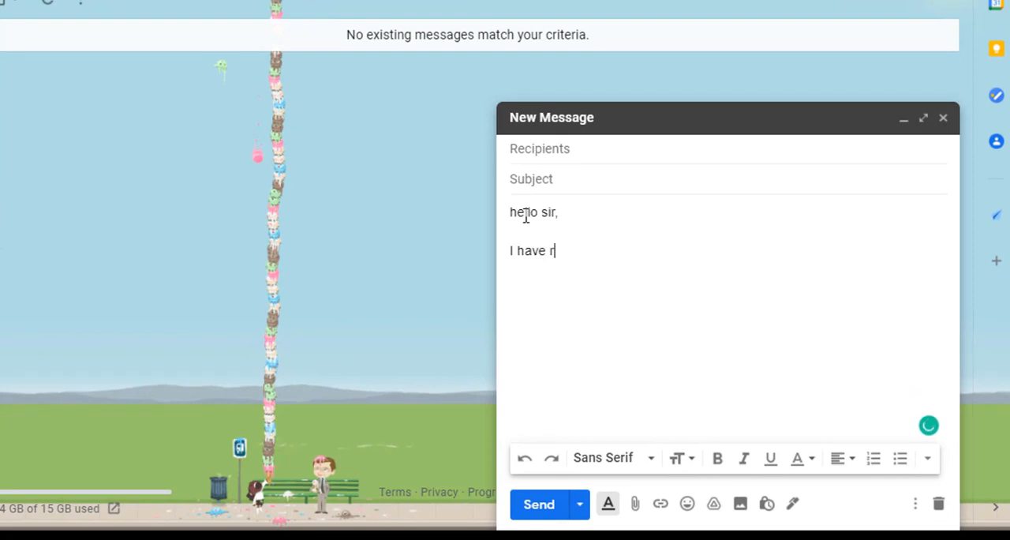
{"action": "type", "text": "reveive "}
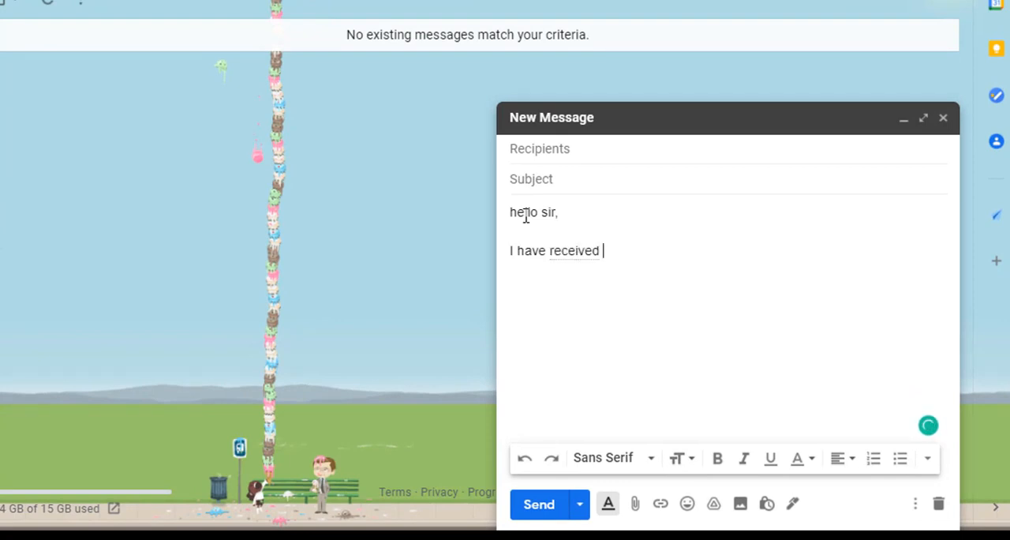
{"action": "type", "text": "your email and has started working on it."}
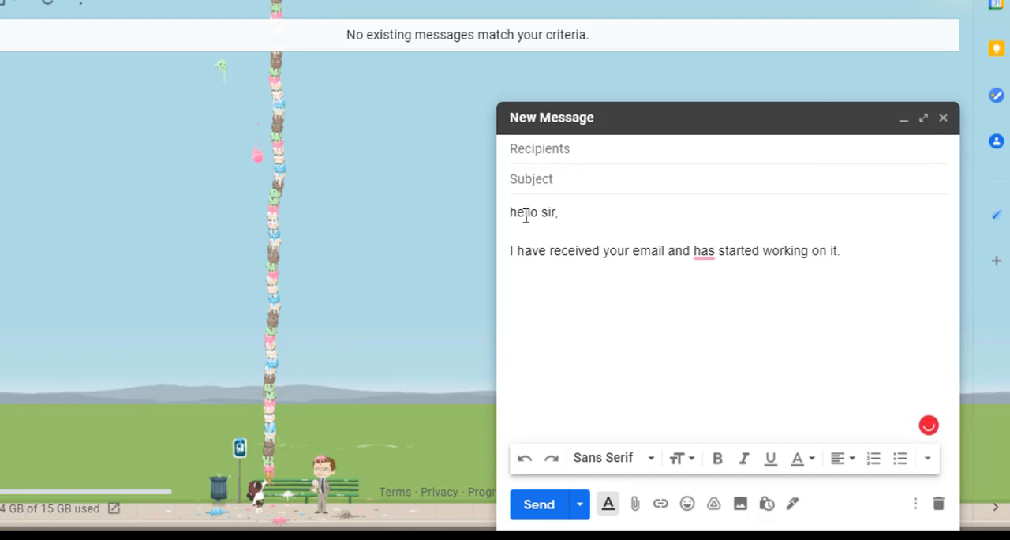
Step: Save the drafted reply as a new template named "boss"
{"action": "left_click", "coordinate": [917, 513]}
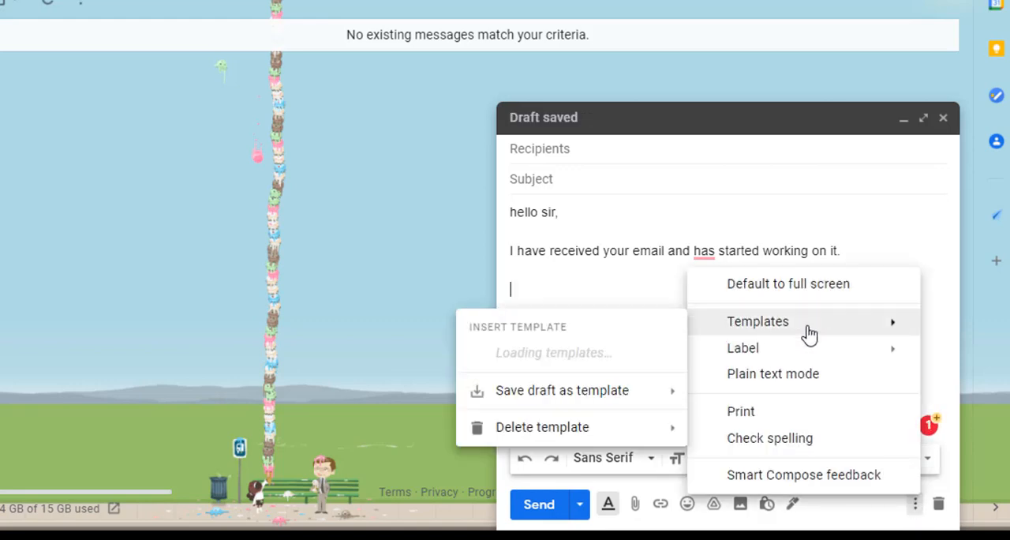
{"action": "mouse_move", "coordinate": [605, 282]}
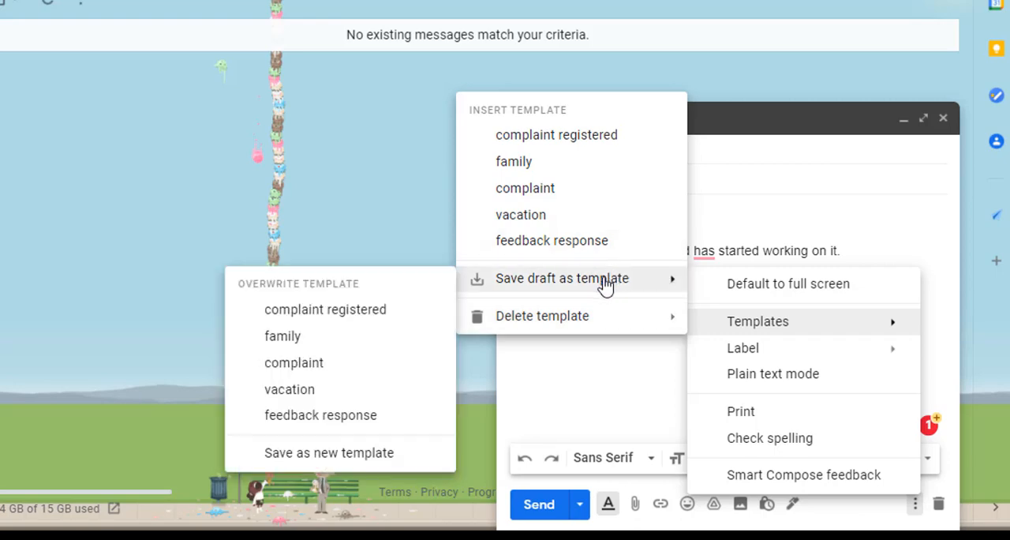
{"action": "left_click", "coordinate": [297, 455]}
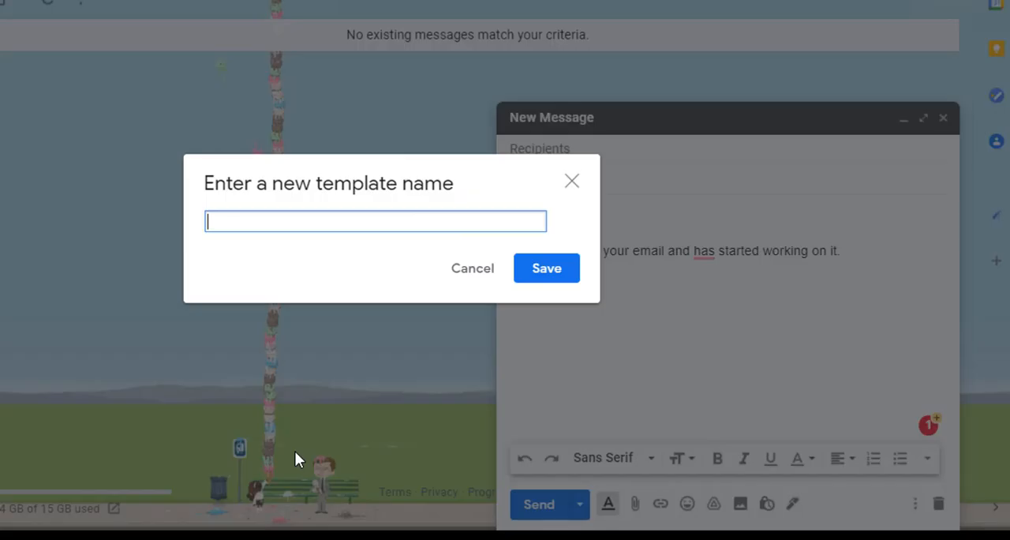
{"action": "type", "text": "boss"}
{"action": "left_click", "coordinate": [544, 278]}
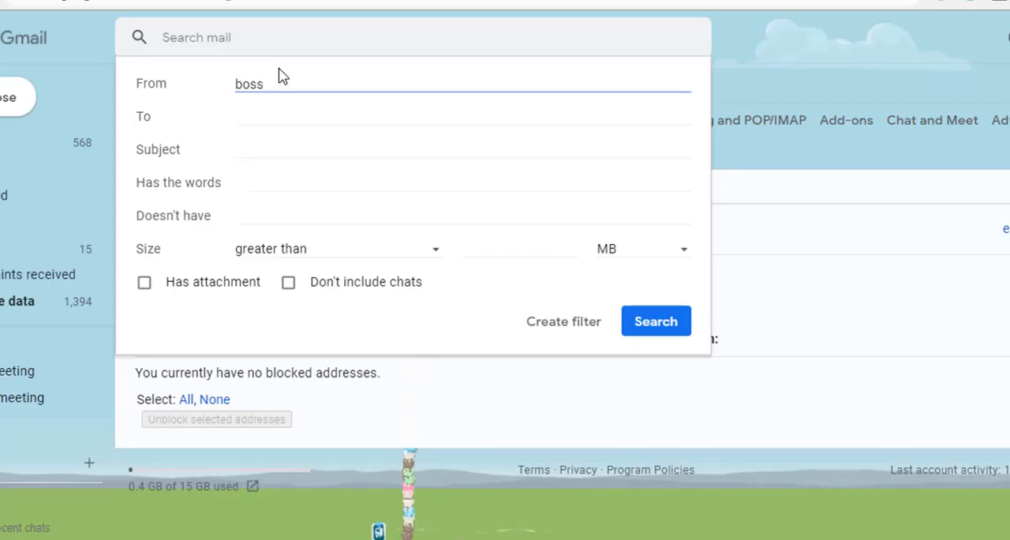
Step: Enter the boss's company e-mail address as the filter's sender criterion and continue to the filter actions
{"action": "type", "text": "@company.in"}
{"action": "left_click", "coordinate": [570, 334]}
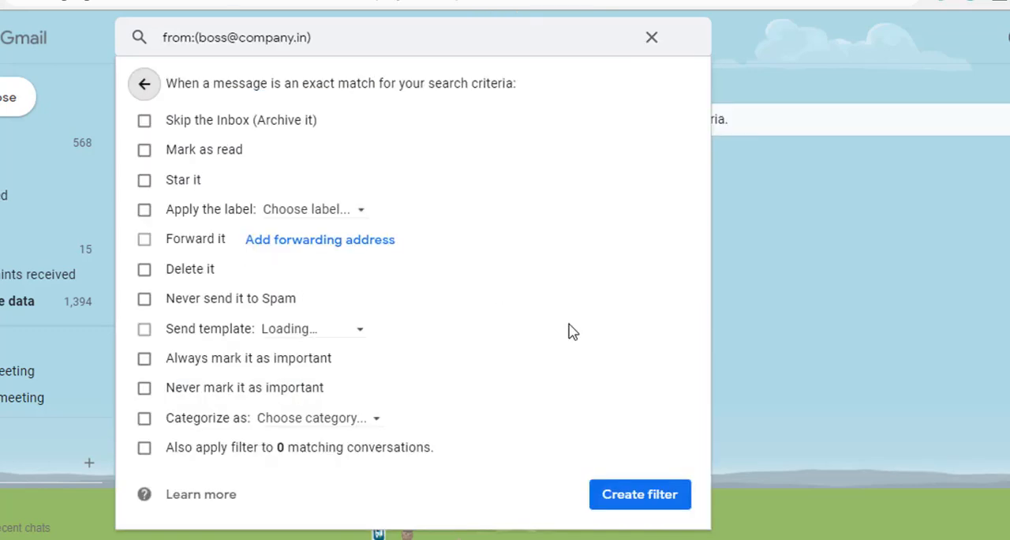
{"action": "left_click", "coordinate": [141, 213]}
{"action": "left_click", "coordinate": [310, 217]}
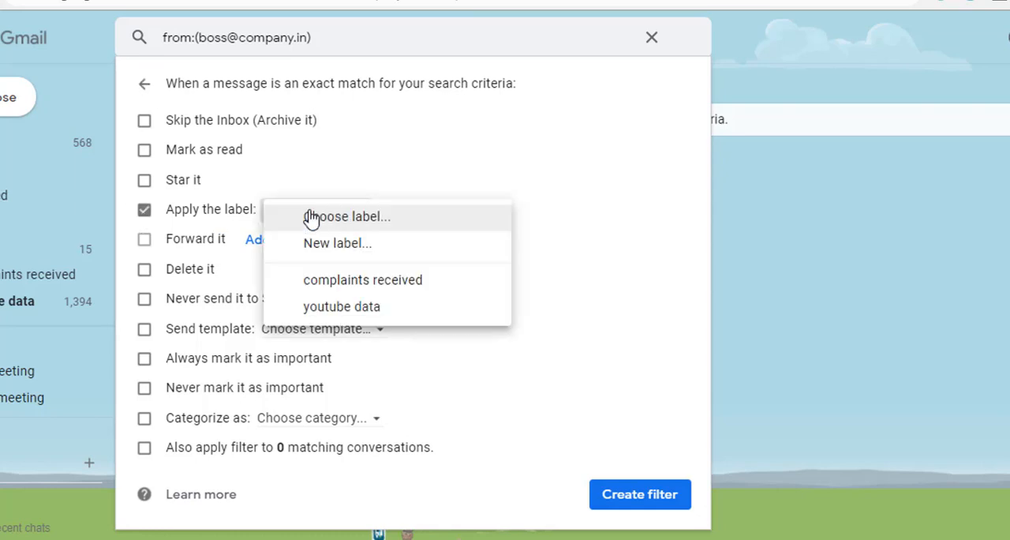
{"action": "left_click", "coordinate": [144, 210]}
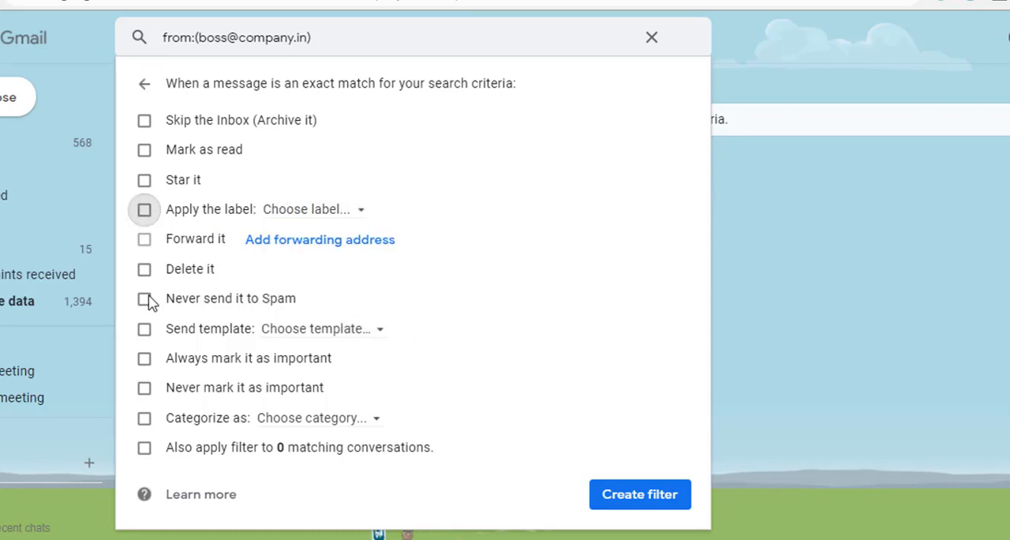
Step: Have the filter send the "boss" template and create the filter
{"action": "left_click", "coordinate": [144, 330]}
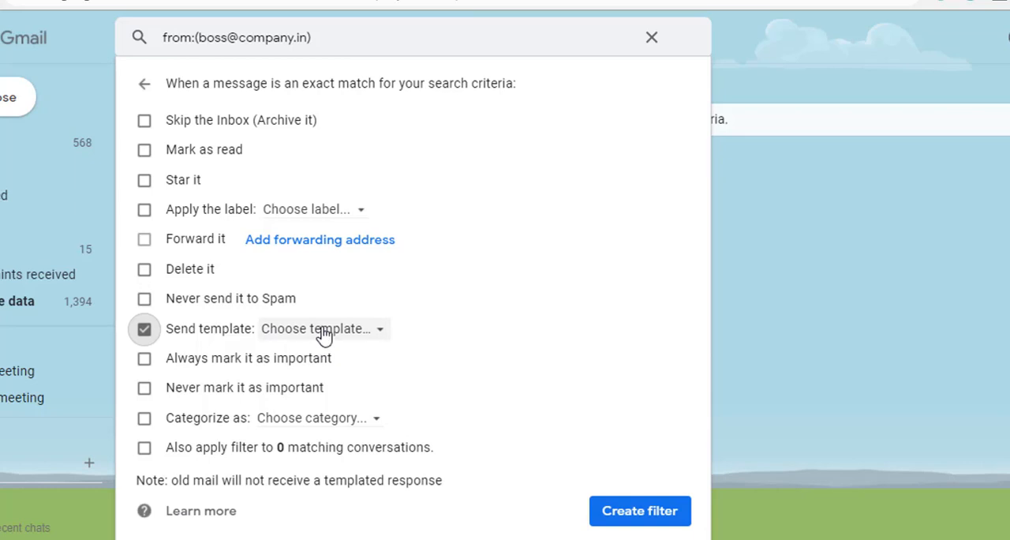
{"action": "left_click", "coordinate": [323, 335]}
{"action": "left_click", "coordinate": [341, 375]}
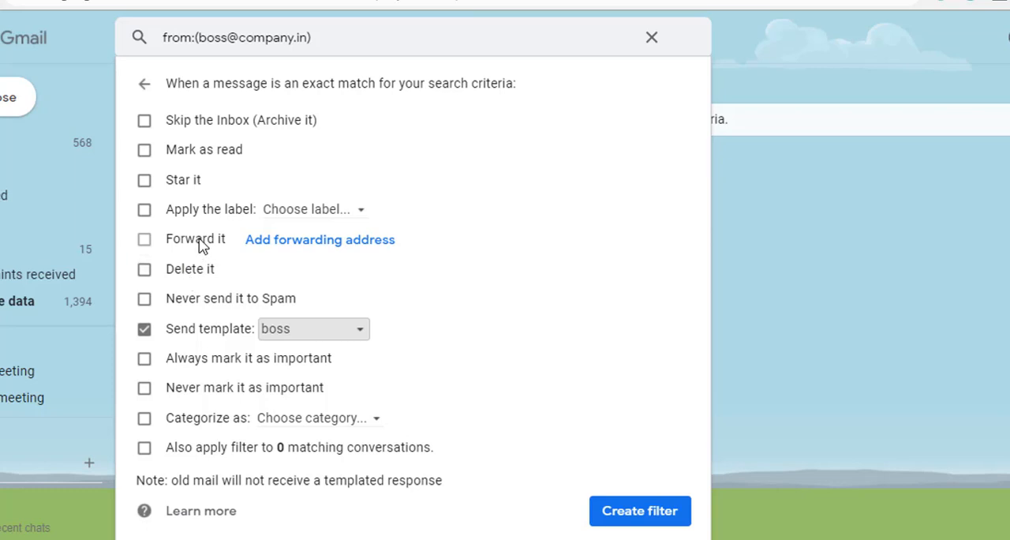
{"action": "left_click", "coordinate": [329, 245]}
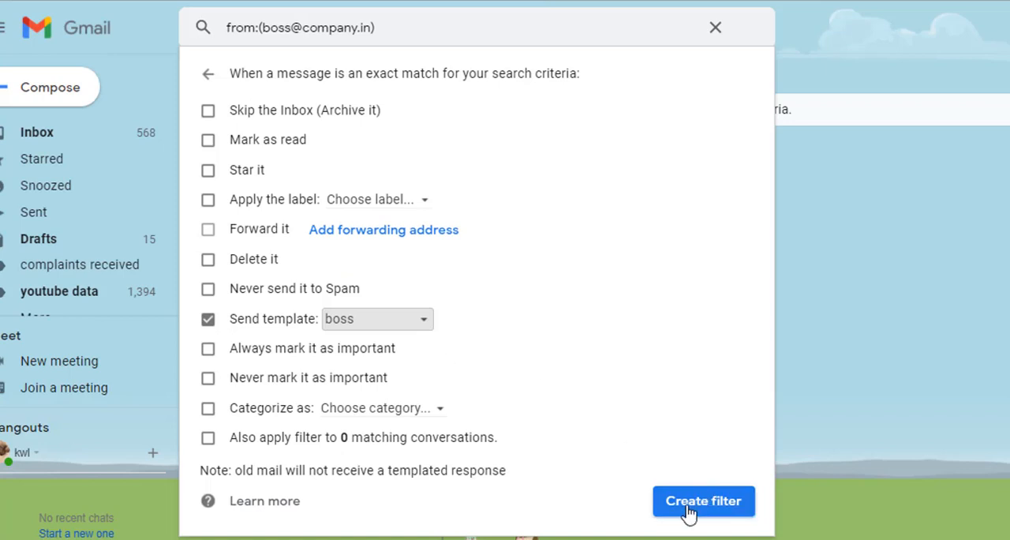
{"action": "left_click", "coordinate": [688, 505]}
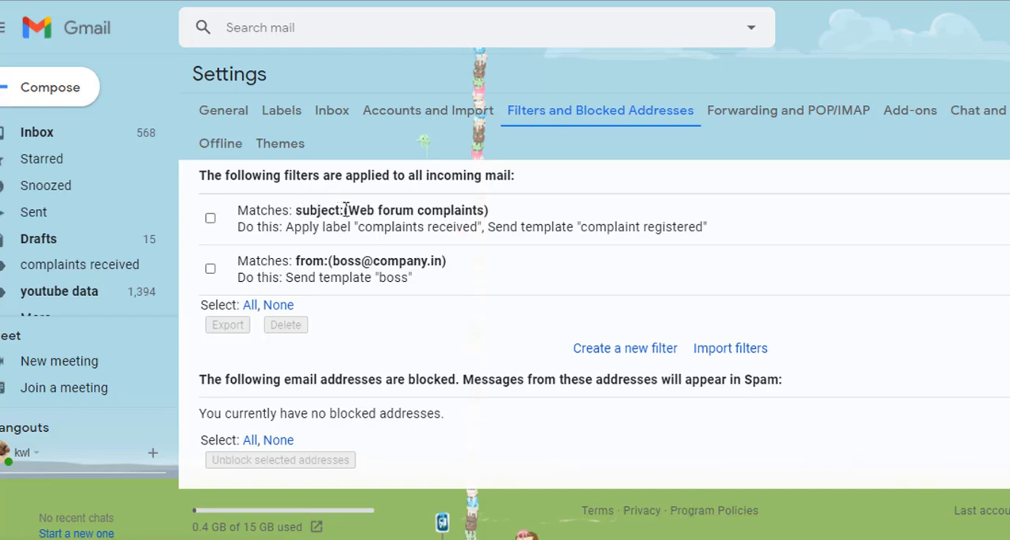
Step: Review the subject criterion and the "complaints received" label action of the web forum complaints filter
{"action": "left_click_drag", "start_coordinate": [346, 209], "coordinate": [475, 206]}
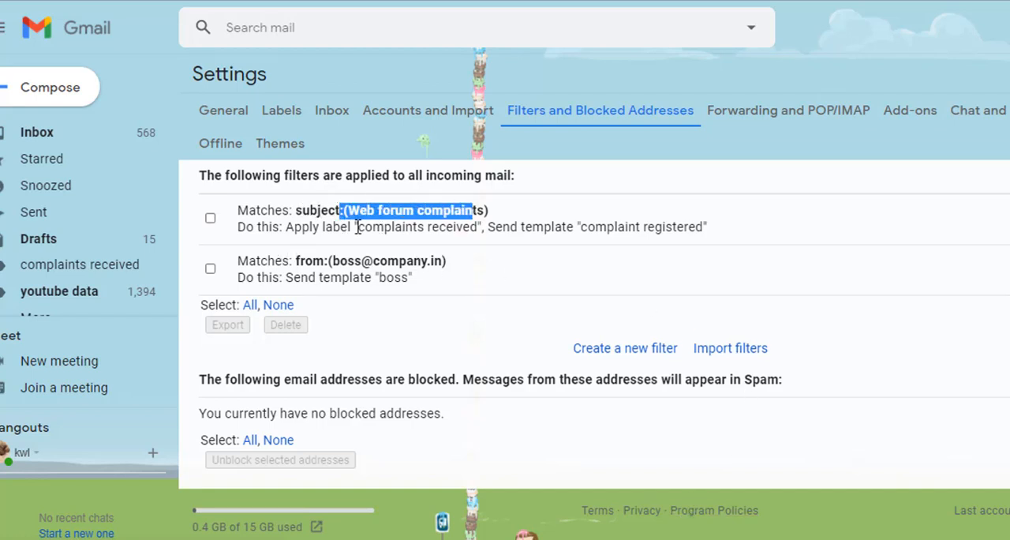
{"action": "left_click_drag", "start_coordinate": [321, 227], "coordinate": [475, 228]}
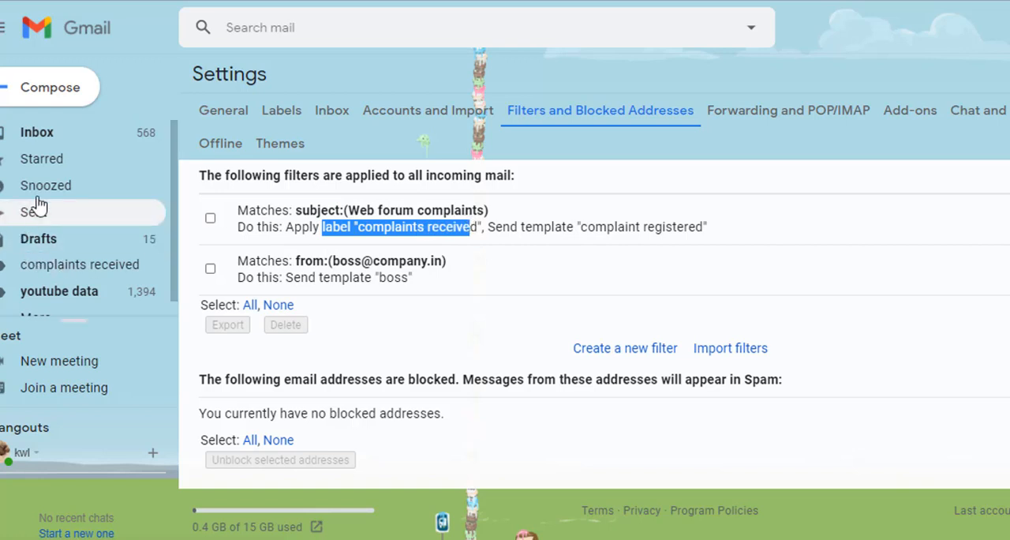
{"action": "left_click", "coordinate": [74, 268]}
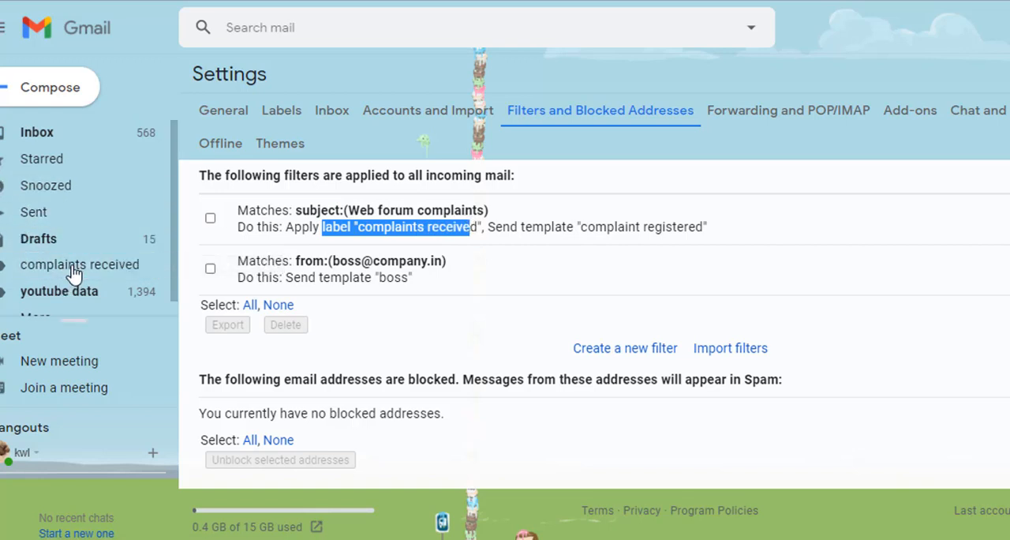